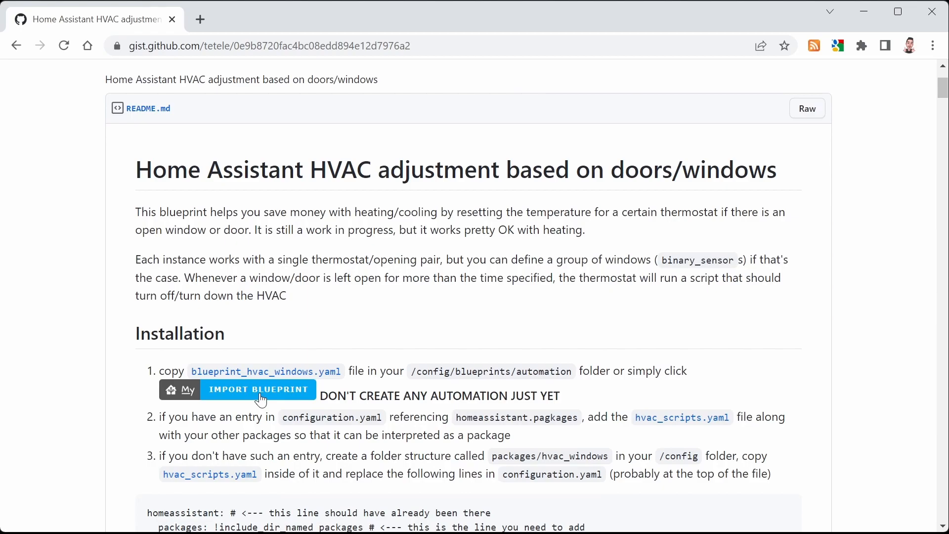
Import the 'Adjust HVAC temperature based on doors/windows' blueprint from the gist into the Home Assistant instance
click(262, 19)
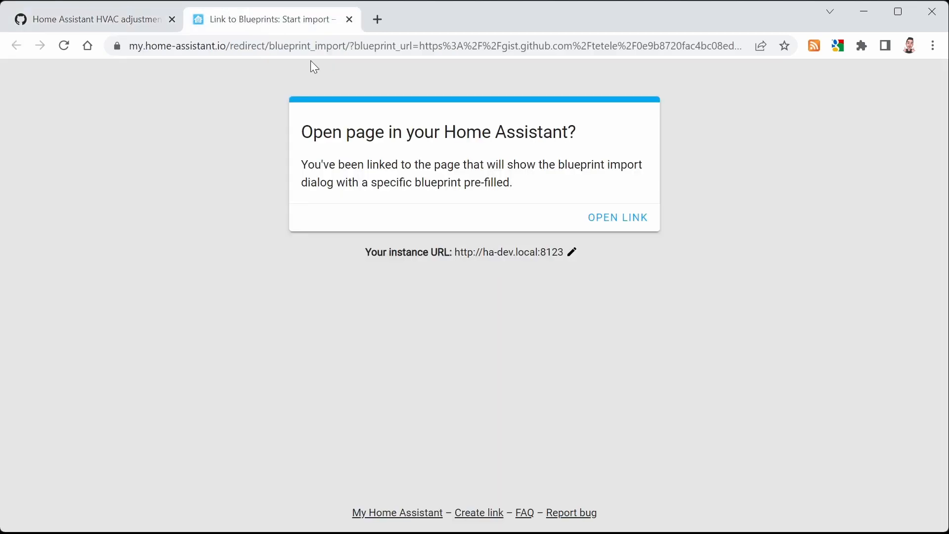
click(630, 226)
click(653, 384)
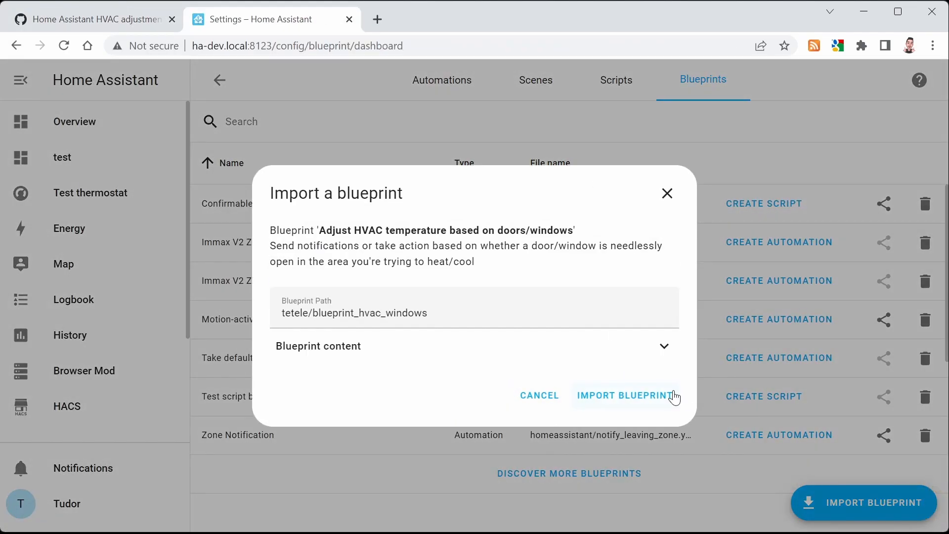
click(667, 403)
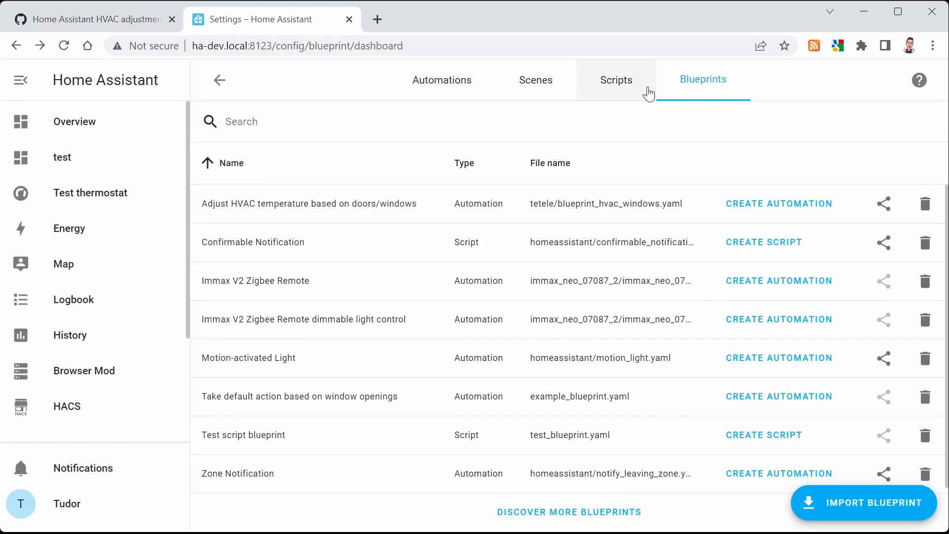
Open Studio Code Server and copy the packages/hvac_windows folder path from the gist's installation instructions
scroll(157, 303, down, 3)
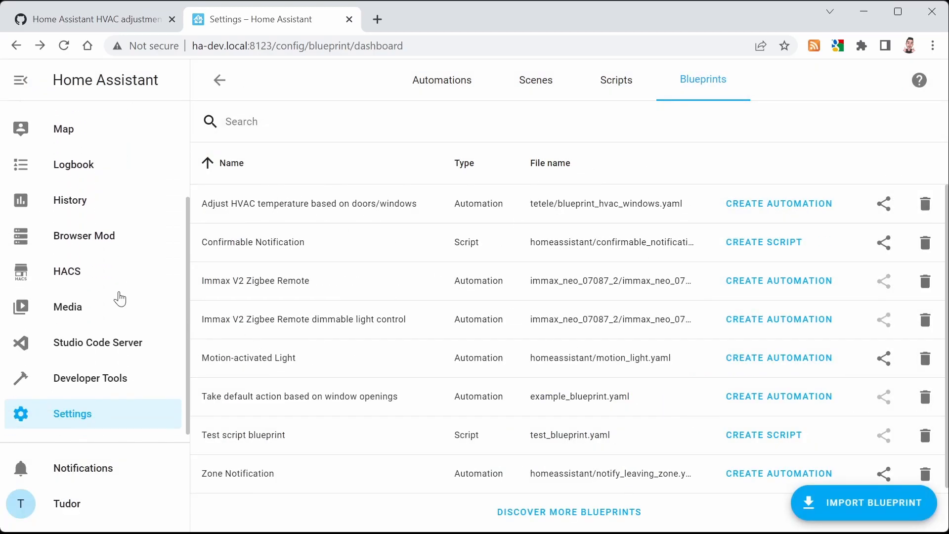
click(104, 350)
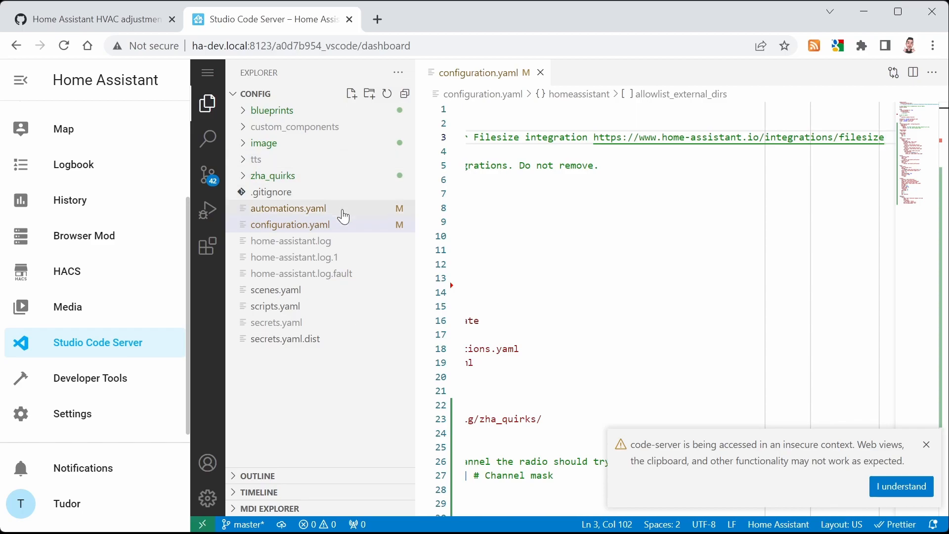
click(97, 21)
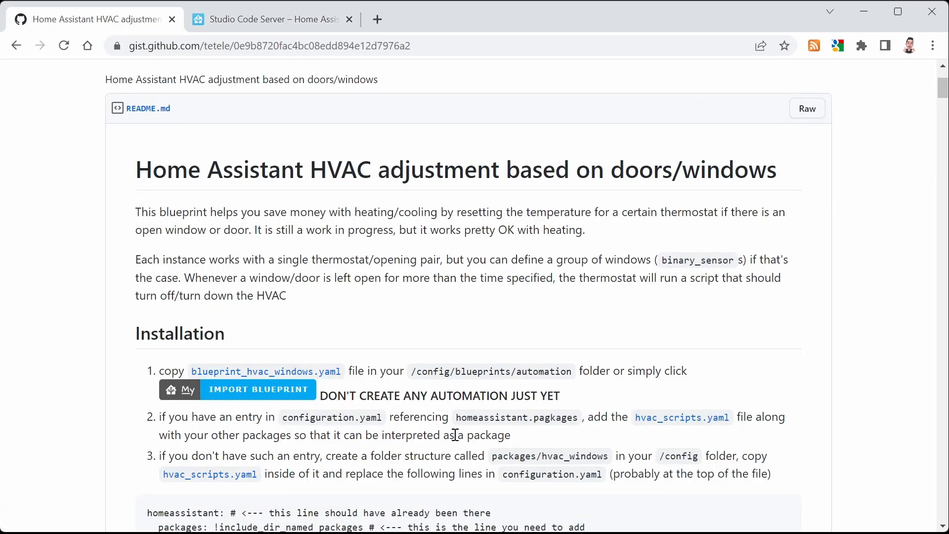
drag(489, 454, 608, 460)
key(ctrl+c)
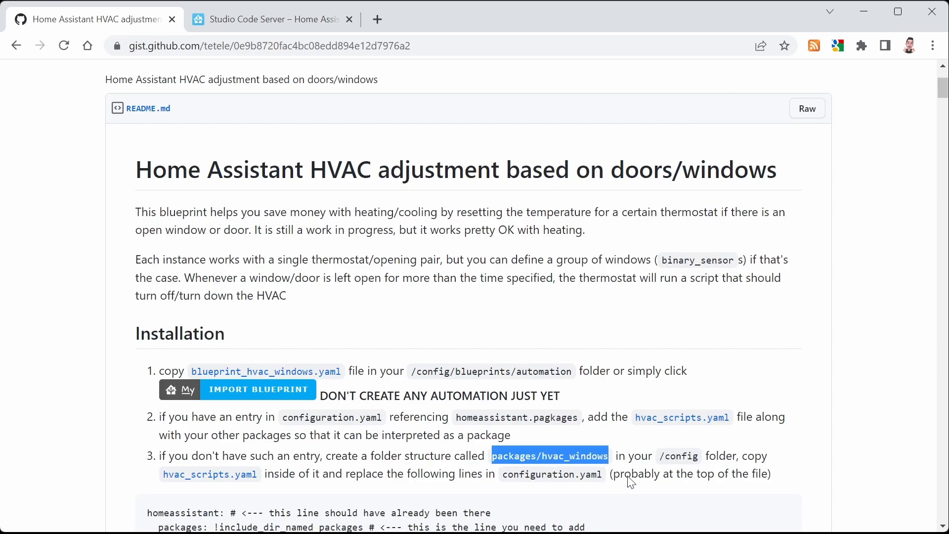
click(256, 24)
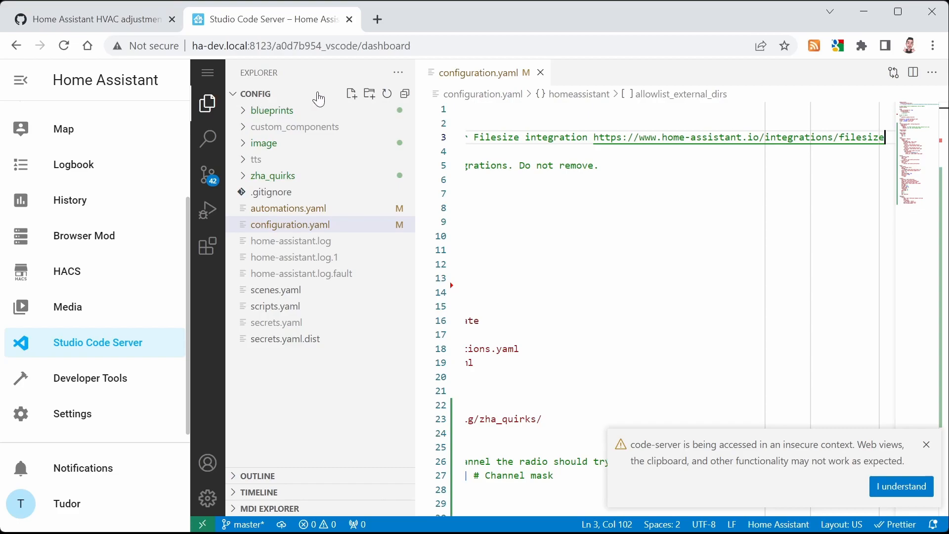
click(353, 96)
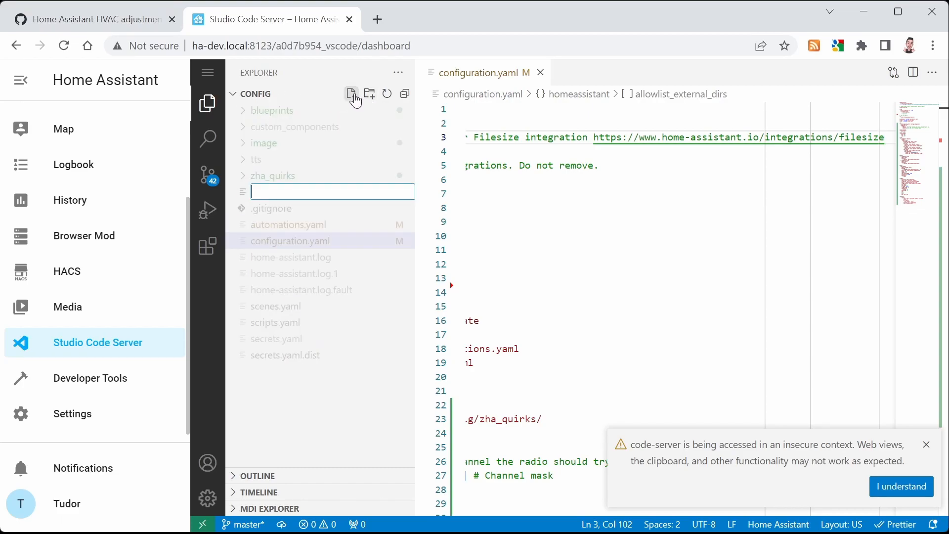
right_click(277, 191)
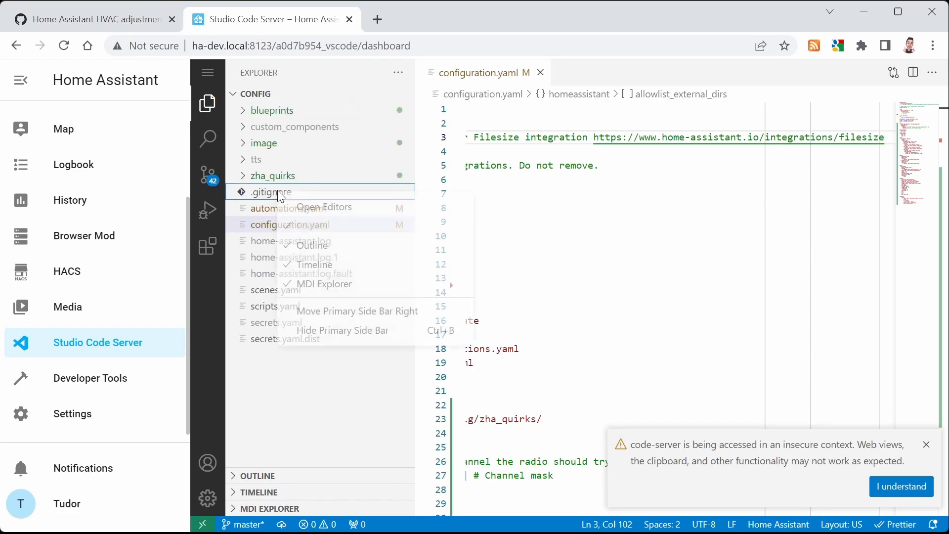
click(264, 364)
Create the nested folder packages/hvac_windows in the config directory by pasting the copied path
click(366, 95)
key(ctrl+v)
key(Return)
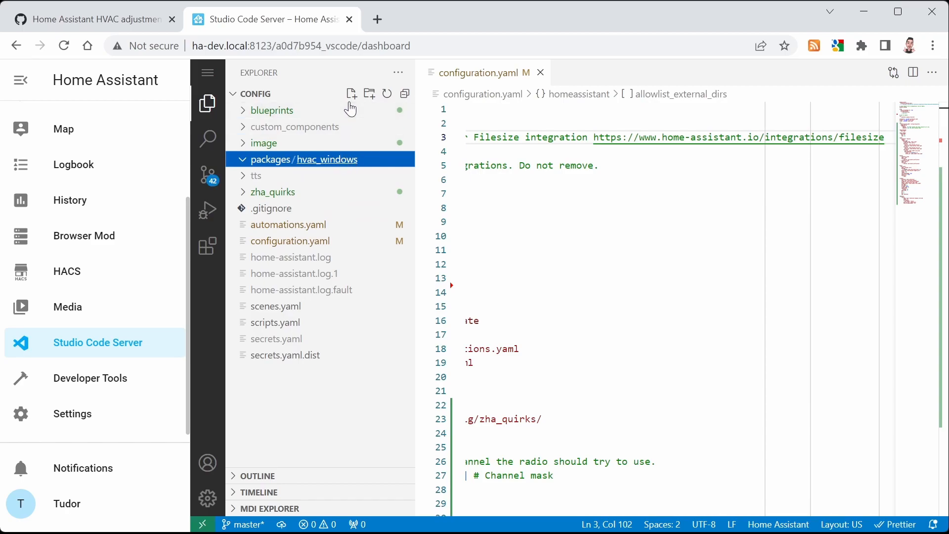
Create hvac_scripts.yaml inside packages/hvac_windows and paste the full raw hvac_scripts.yaml content from the gist into it
click(352, 94)
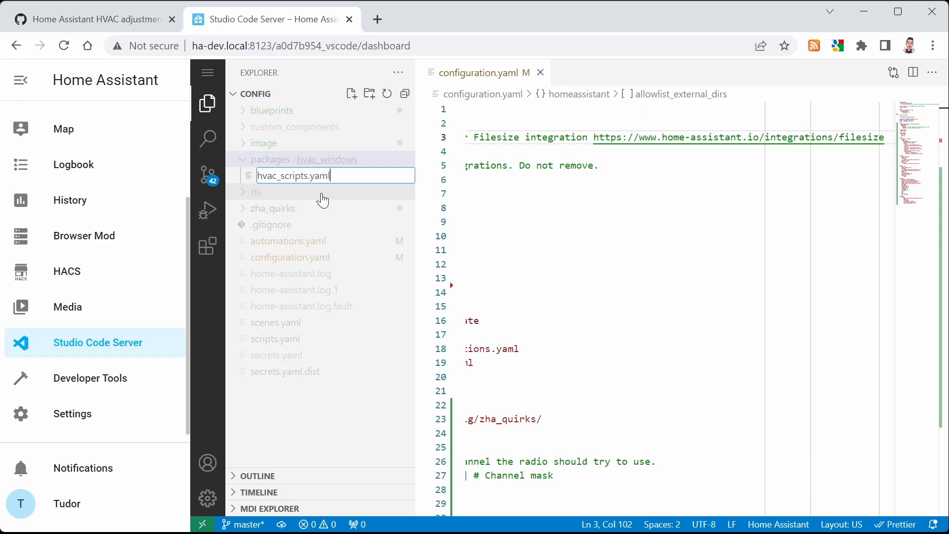
key(Return)
click(103, 15)
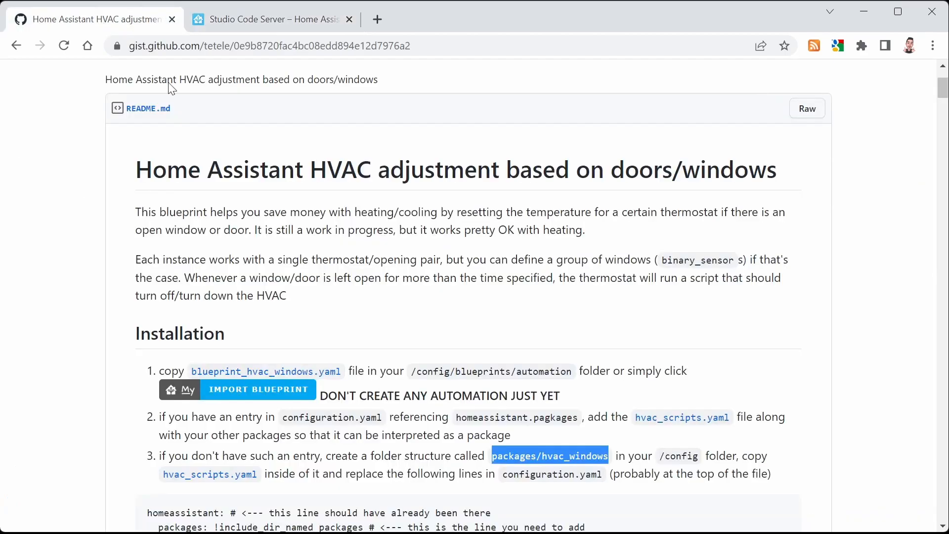
middle_click(674, 421)
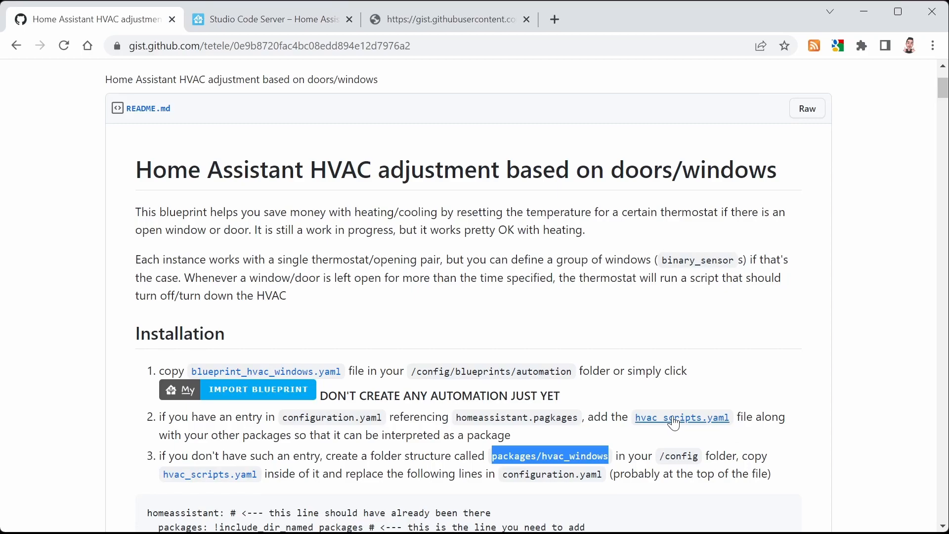
click(448, 25)
key(ctrl+a)
key(ctrl+c)
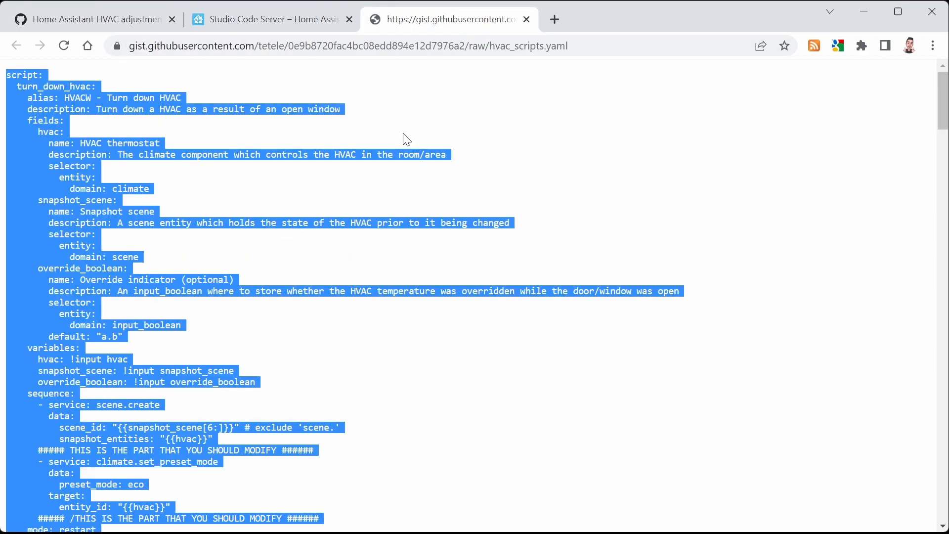
click(252, 20)
key(ctrl+v)
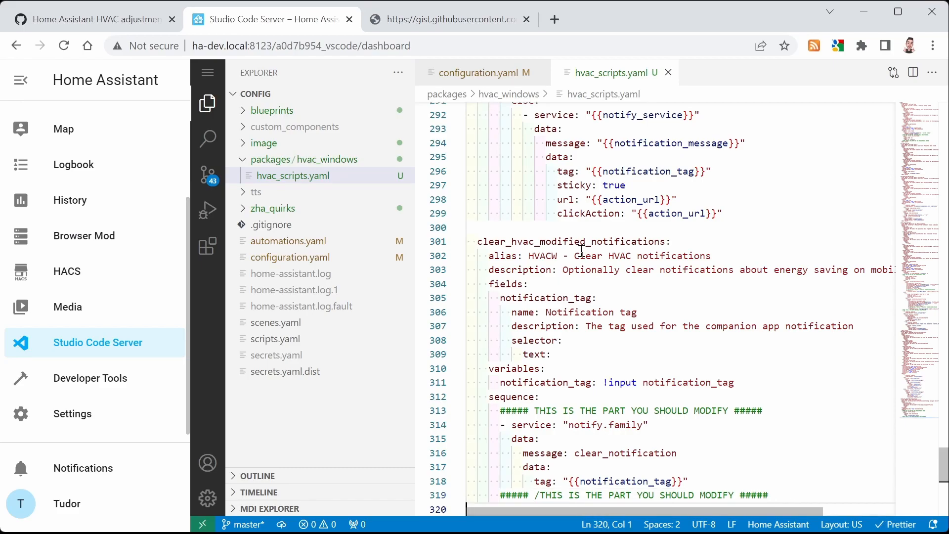
Open configuration.yaml and insert a new indented line after the allowlist_external_dirs entry under homeassistant
click(341, 258)
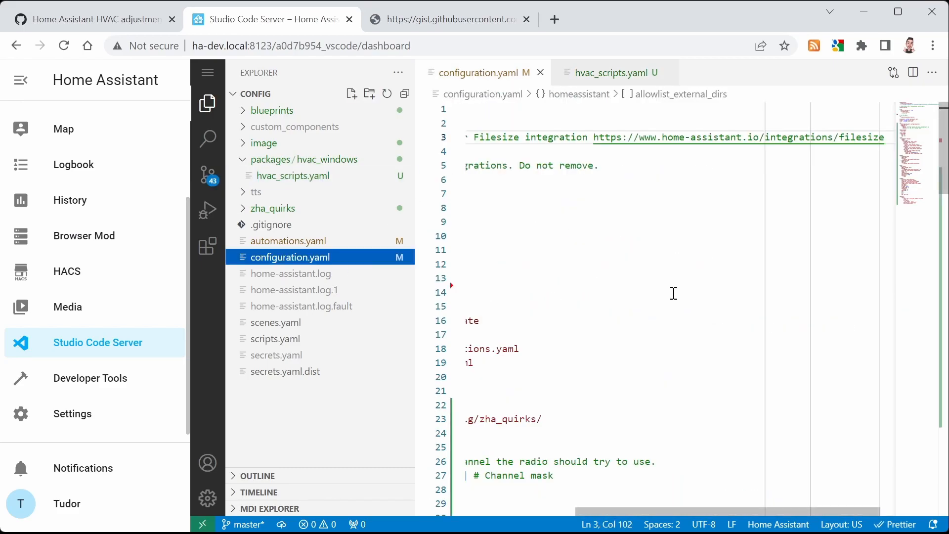
scroll(676, 294, left, 3)
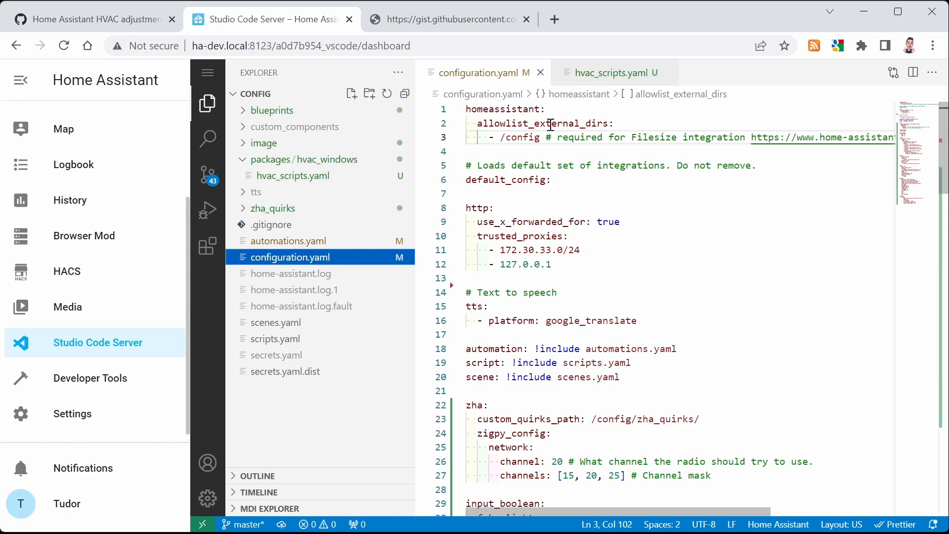
click(694, 140)
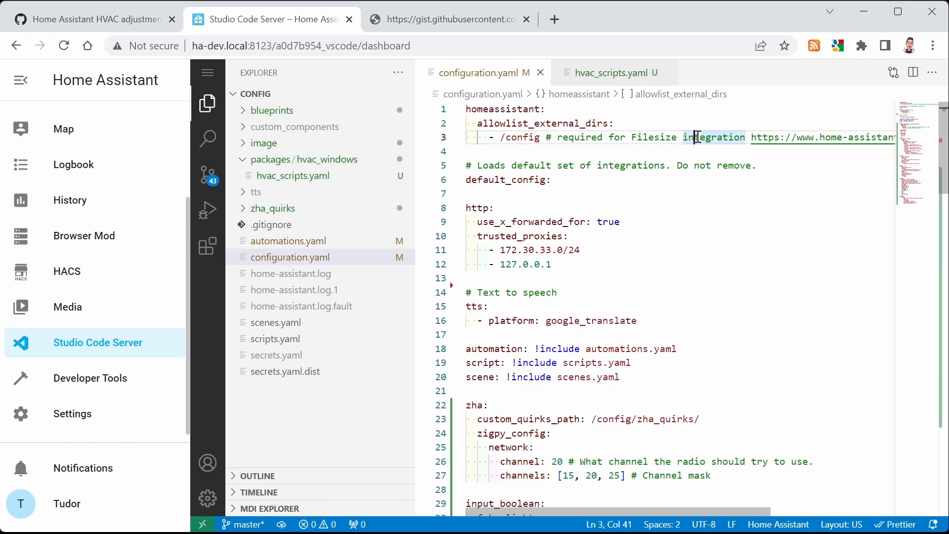
key(End)
key(Return)
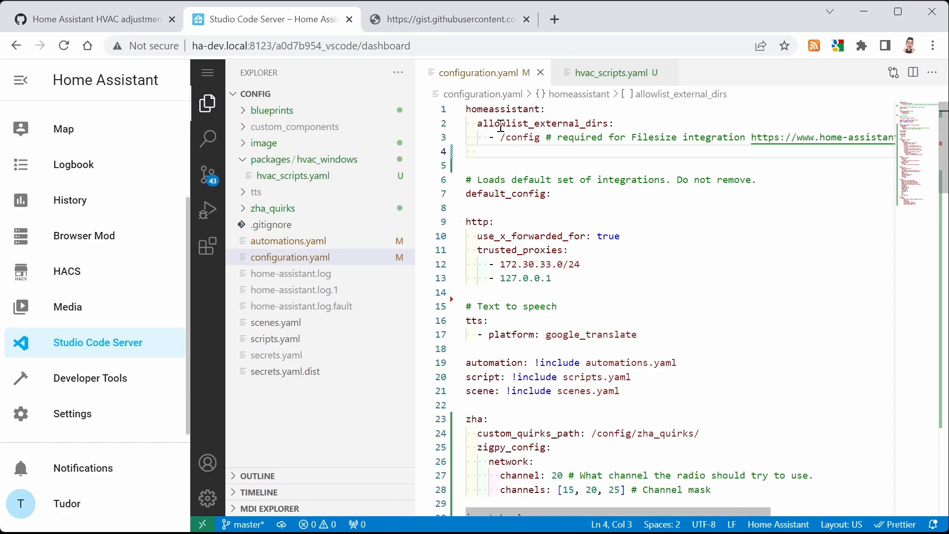
Copy 'packages: !include_dir_named packages' from the gist instructions and paste it on the new configuration.yaml line
click(135, 20)
scroll(494, 452, down, 2)
scroll(494, 452, down, 1)
drag(160, 381, 364, 391)
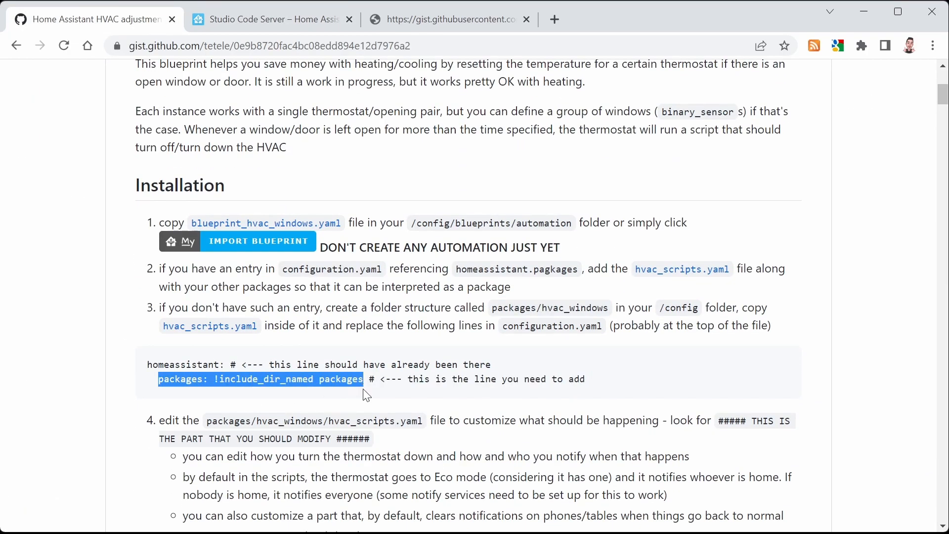
click(240, 25)
text(packages: !include_dir_named packages)
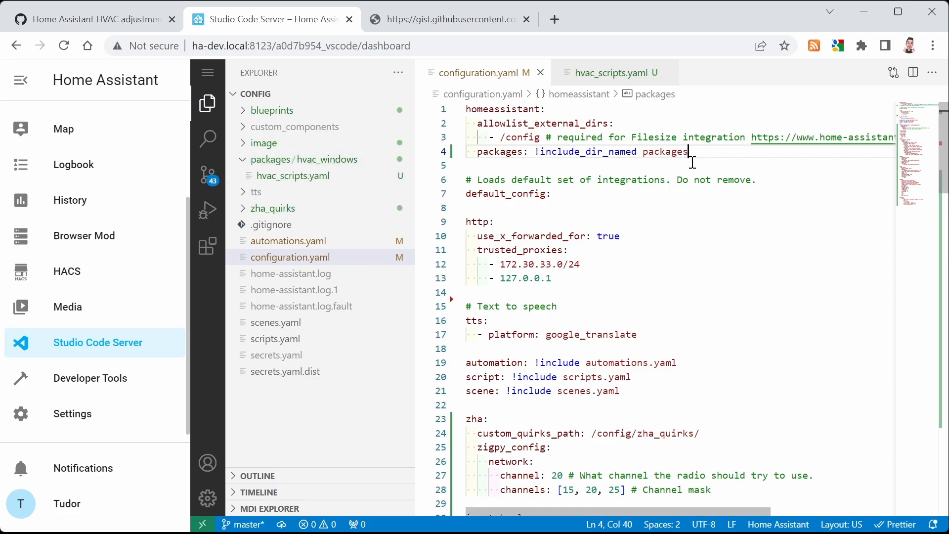
Check the configuration in Developer Tools and restart Home Assistant
click(87, 379)
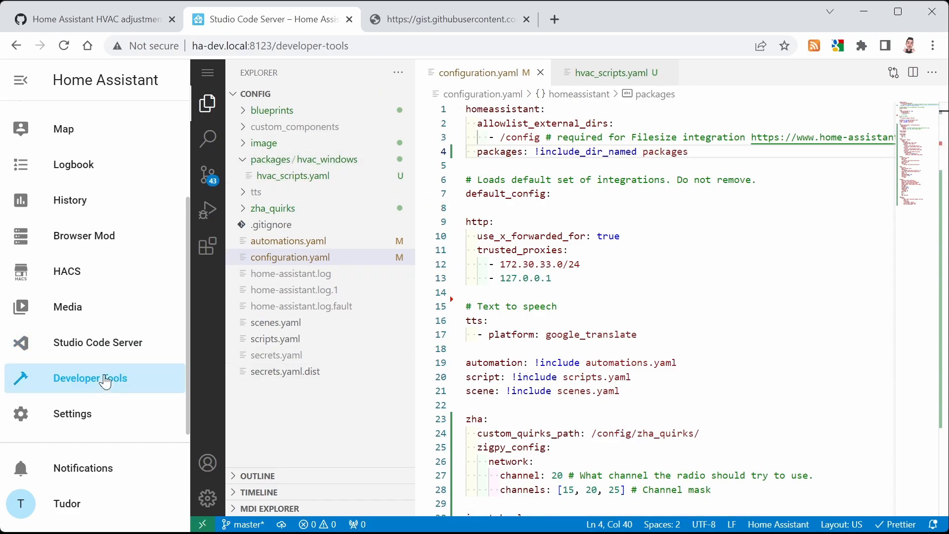
click(282, 330)
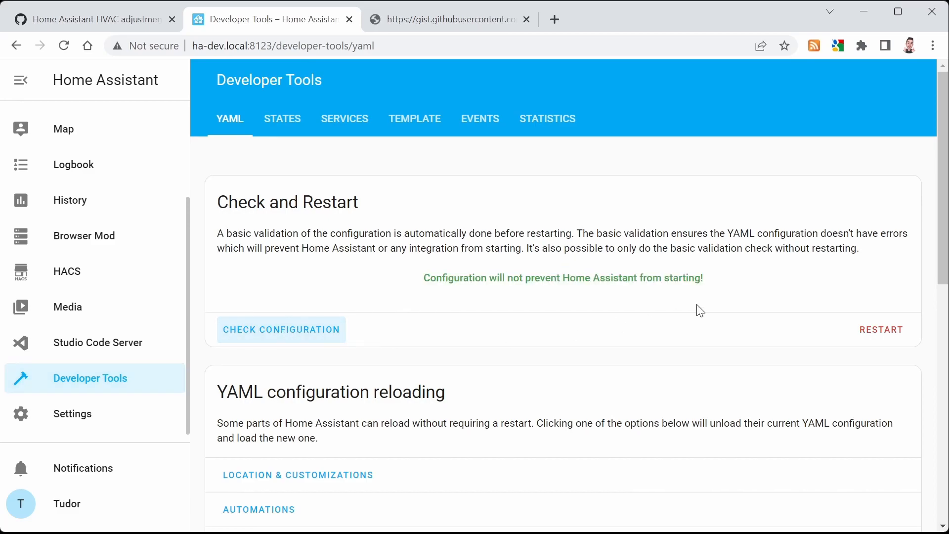
click(880, 331)
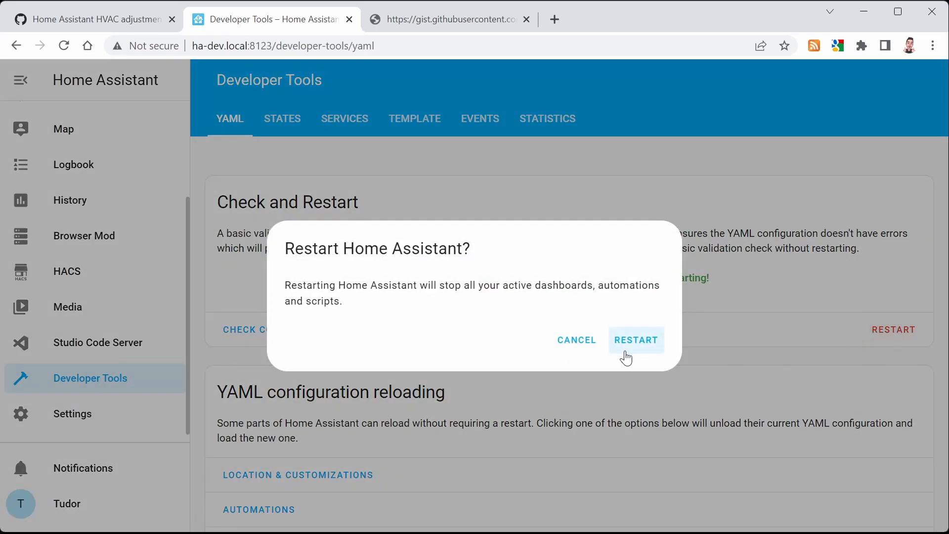
click(639, 344)
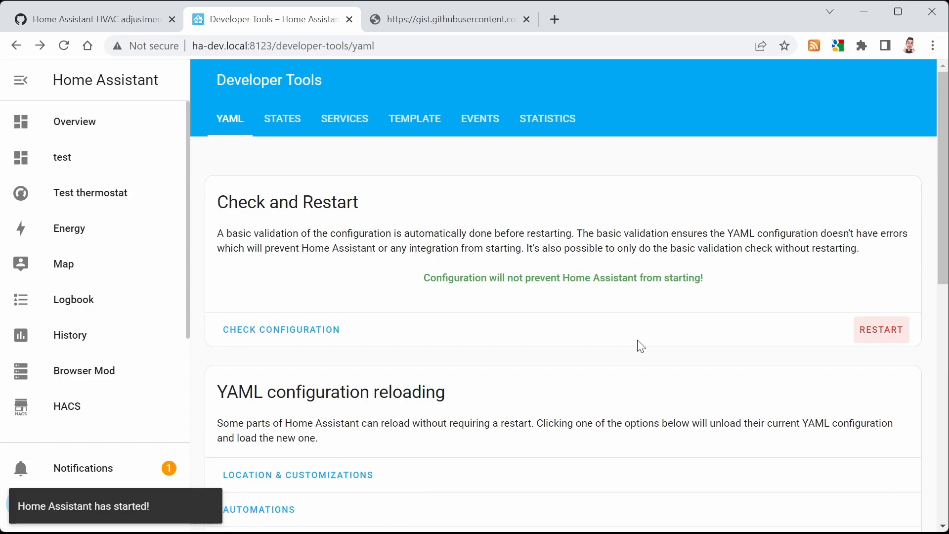
Browse the automations, scripts, blueprints and helpers lists in Settings
scroll(132, 350, down, 3)
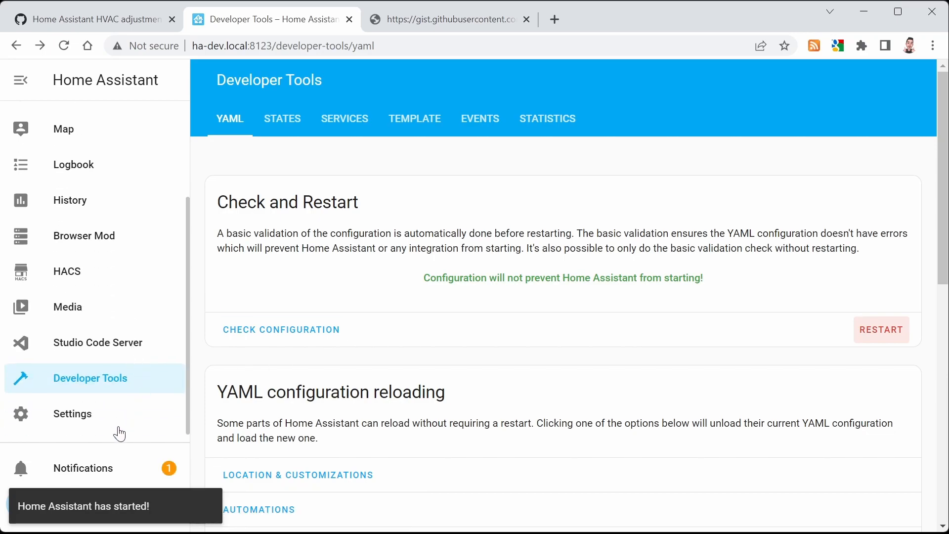
click(107, 422)
click(534, 244)
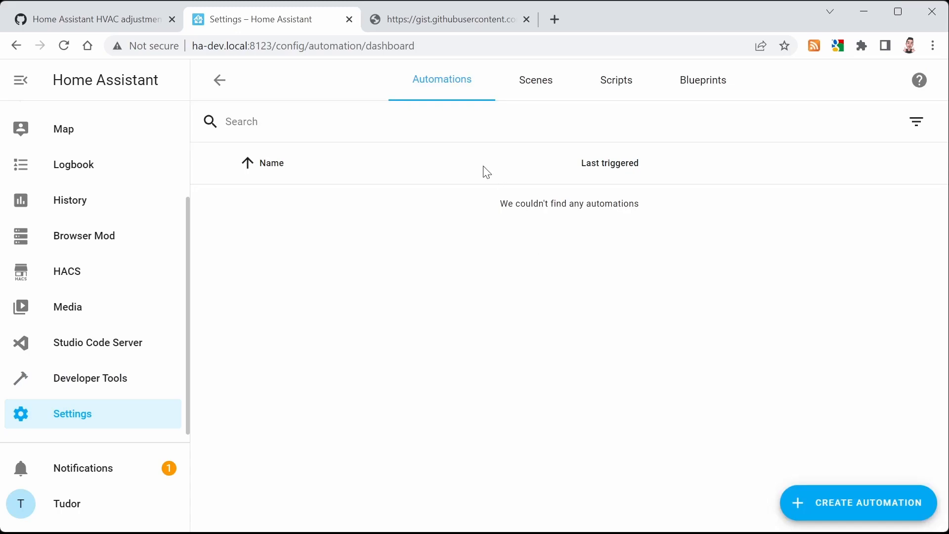
click(613, 102)
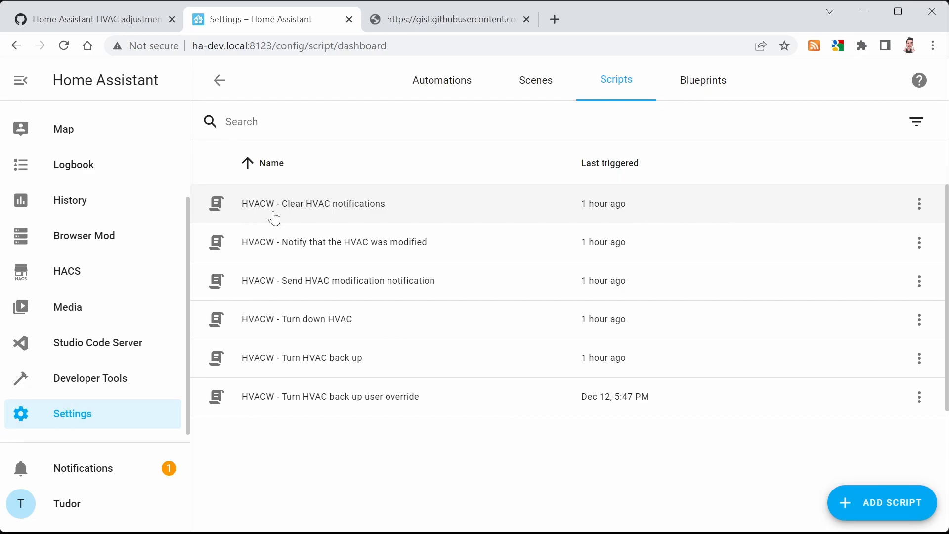
click(703, 90)
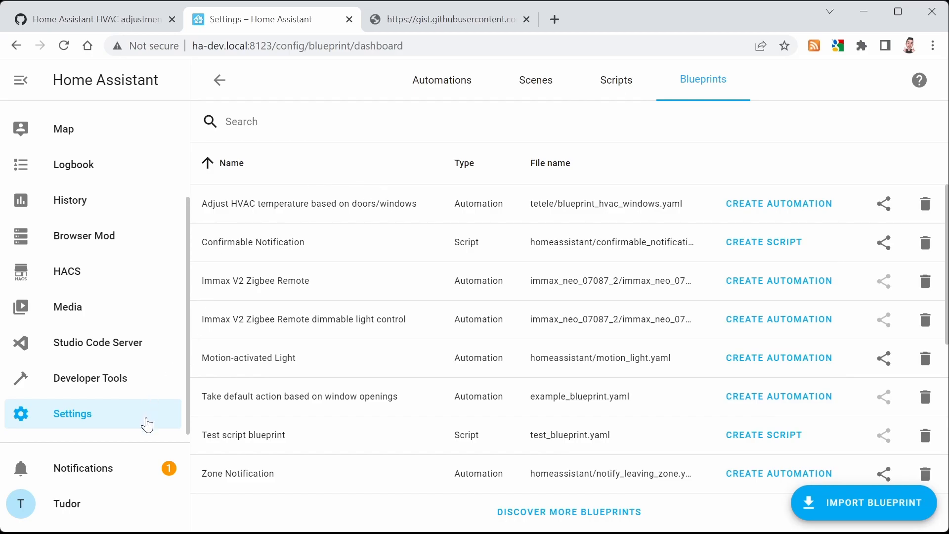
click(149, 420)
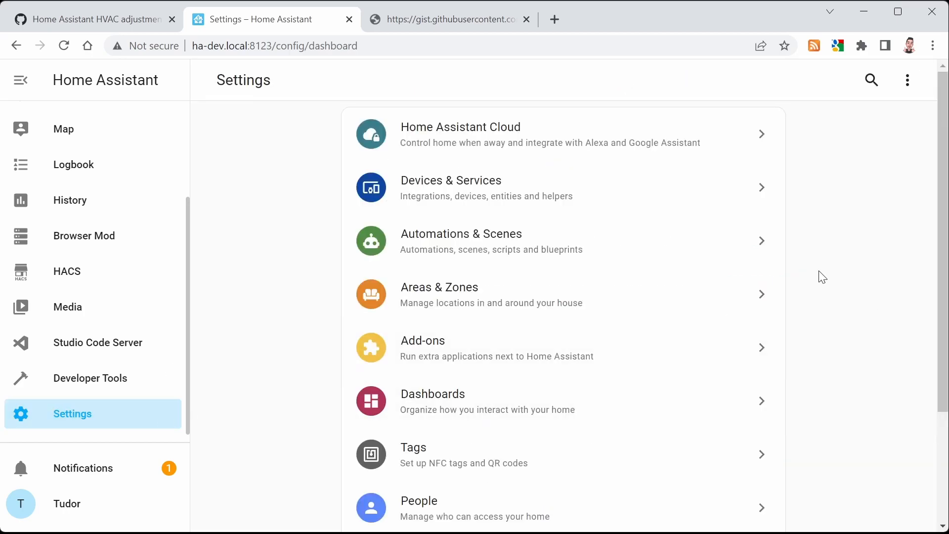
click(556, 196)
click(715, 94)
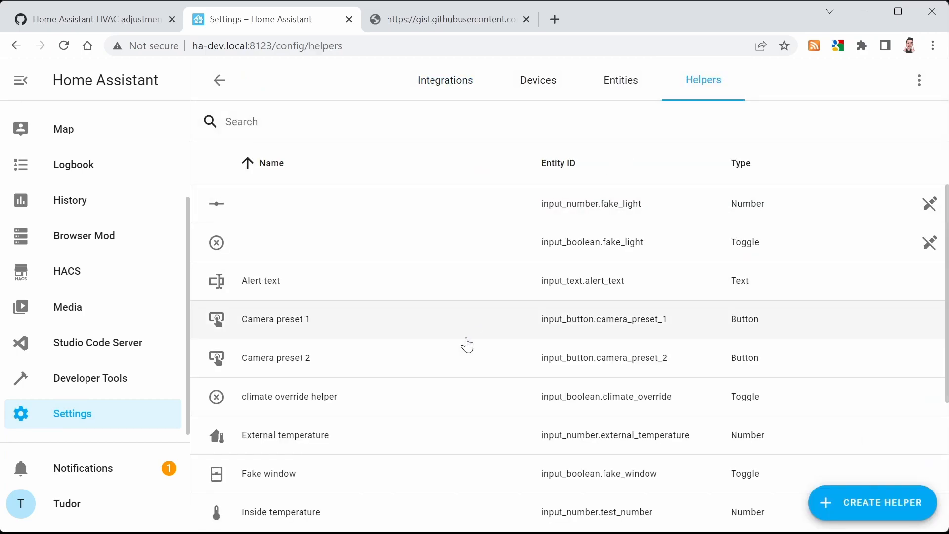
scroll(468, 345, down, 5)
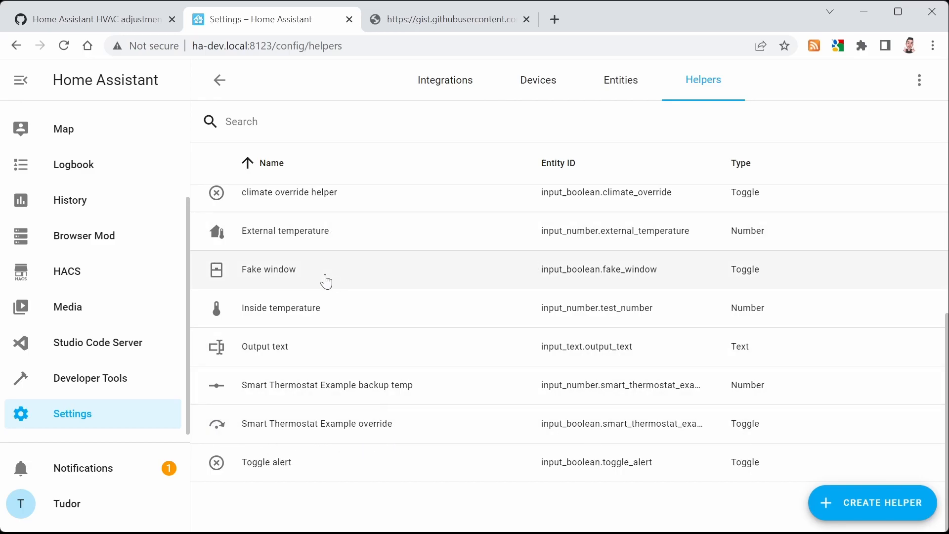
scroll(143, 269, up, 3)
Open the Test thermostat dashboard and switch the Fake window toggle off
click(91, 193)
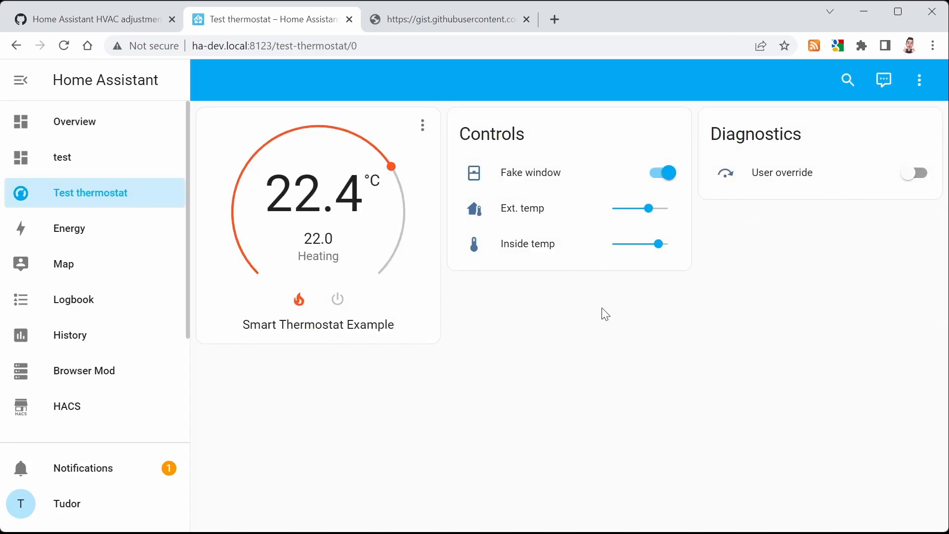
click(671, 179)
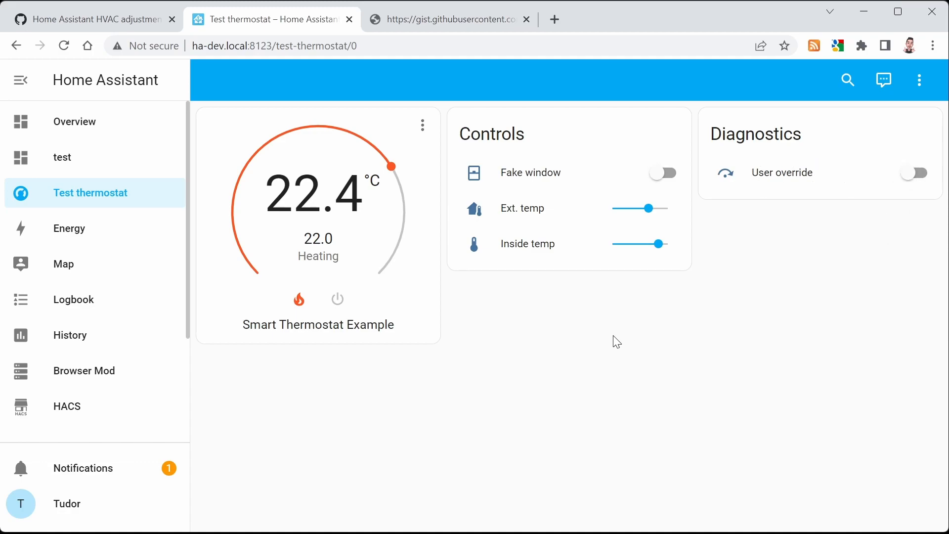
Create a new automation from the 'Adjust HVAC temperature based on doors/windows' blueprint with Smart Thermostat Example as HVAC thermostat
scroll(124, 360, down, 3)
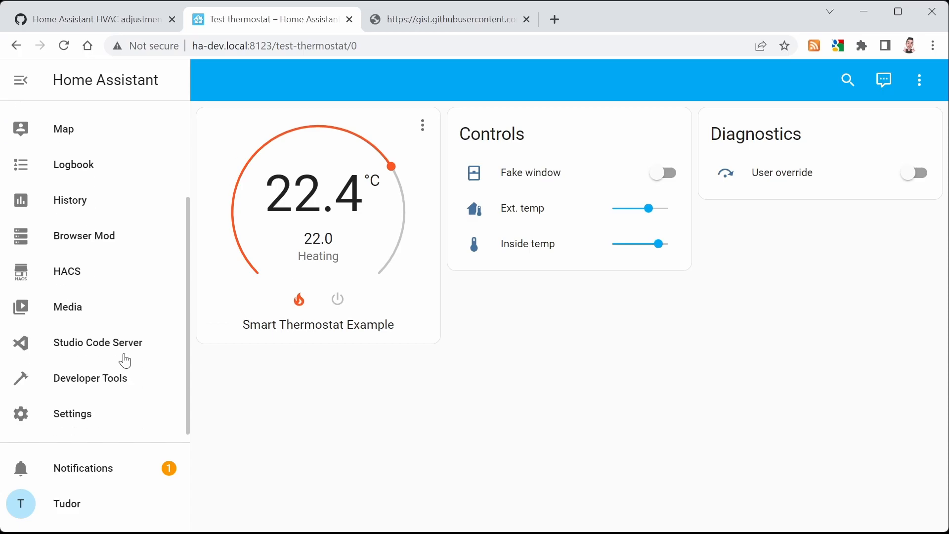
click(92, 422)
click(450, 225)
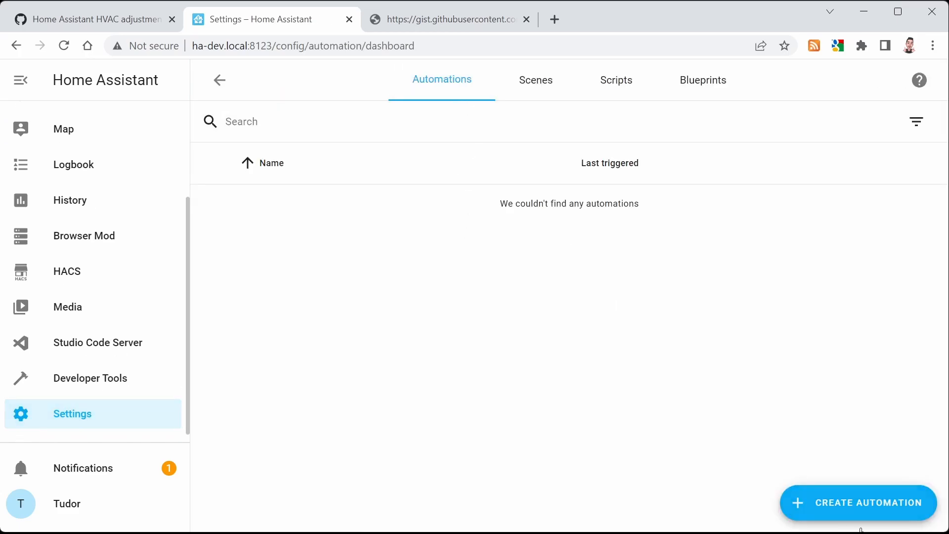
click(867, 503)
click(376, 297)
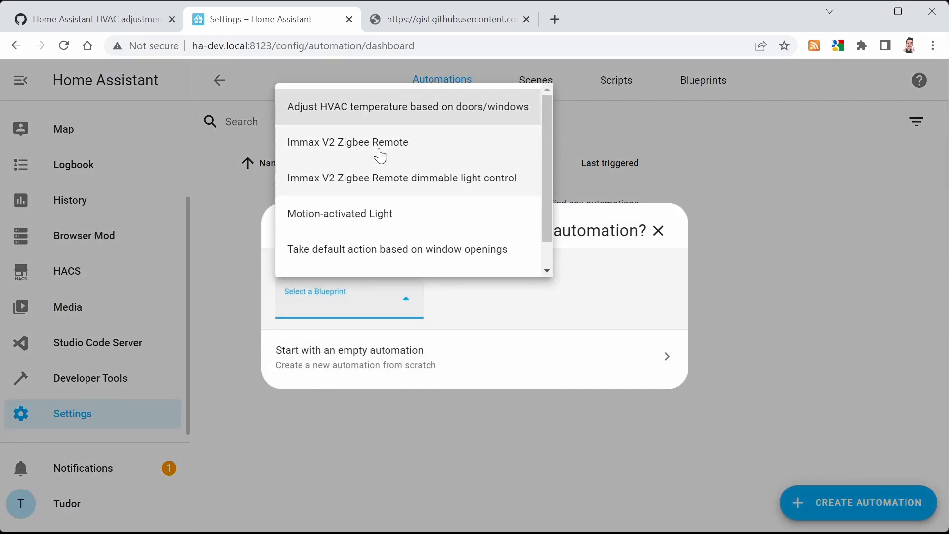
click(399, 106)
click(664, 279)
click(676, 345)
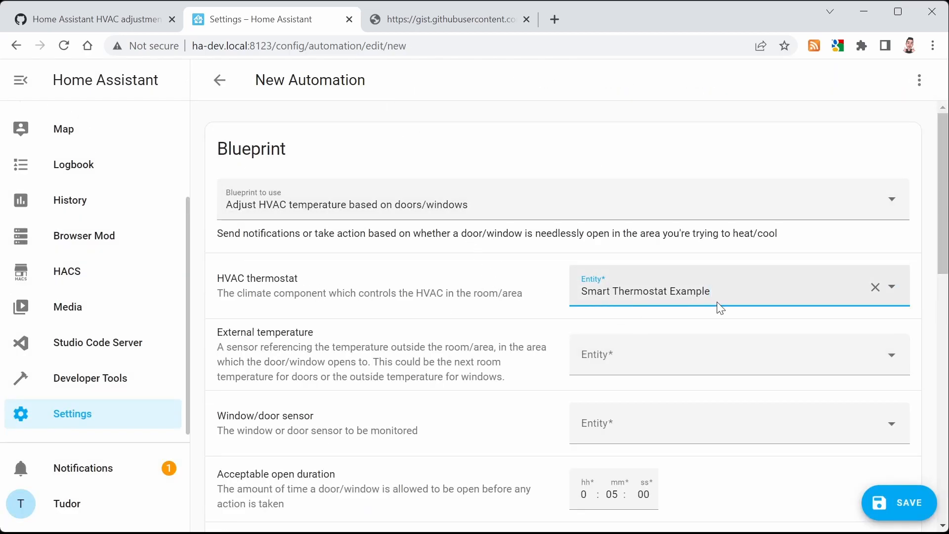
Set the External temperature input to the External temperature entity
click(654, 356)
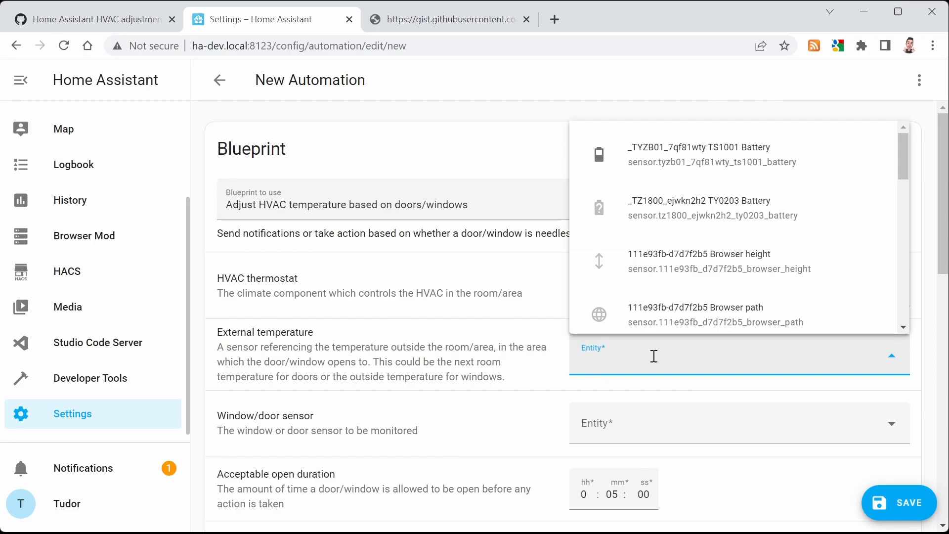
text(exter)
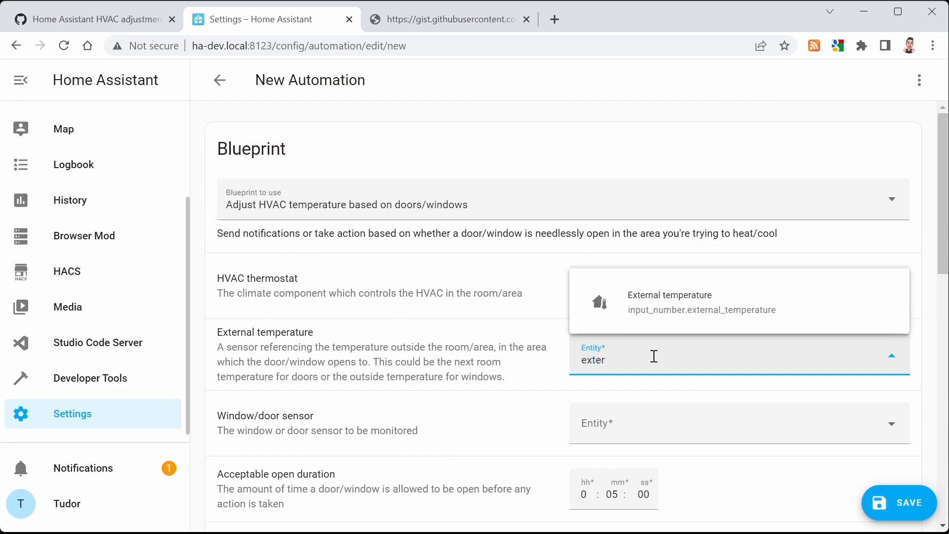
click(667, 316)
Set the Window/door sensor to Fake window
click(633, 425)
text(w)
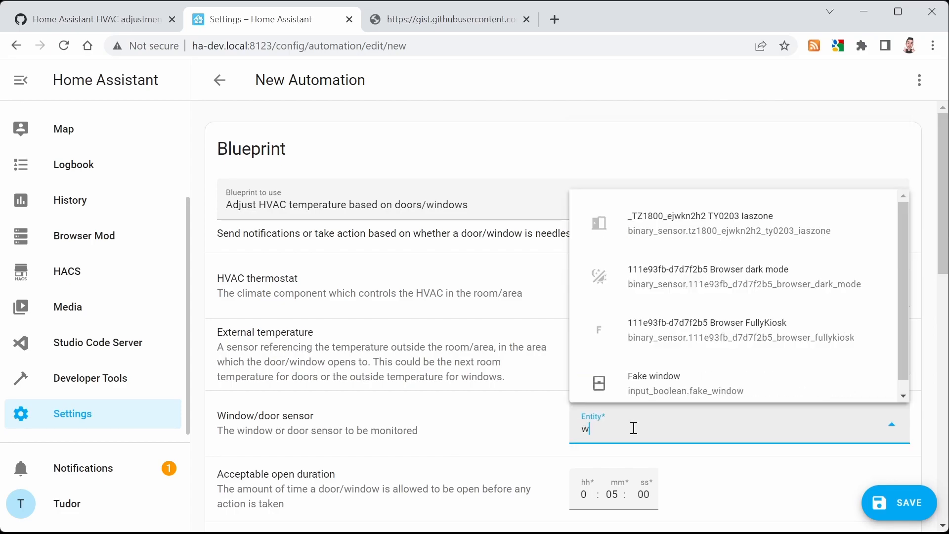
text(in)
key(Down)
key(Return)
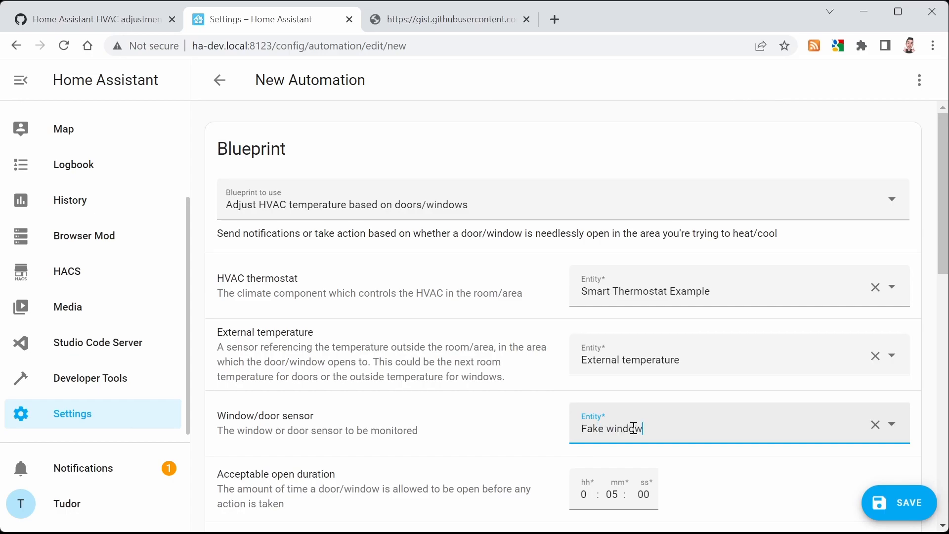
Set the acceptable open duration to 0:00:05 and the closed lag duration to 5 seconds
scroll(615, 375, down, 5)
click(613, 272)
text(0)
key(Tab)
text(5)
key(Tab)
key(Tab)
key(Tab)
text(5)
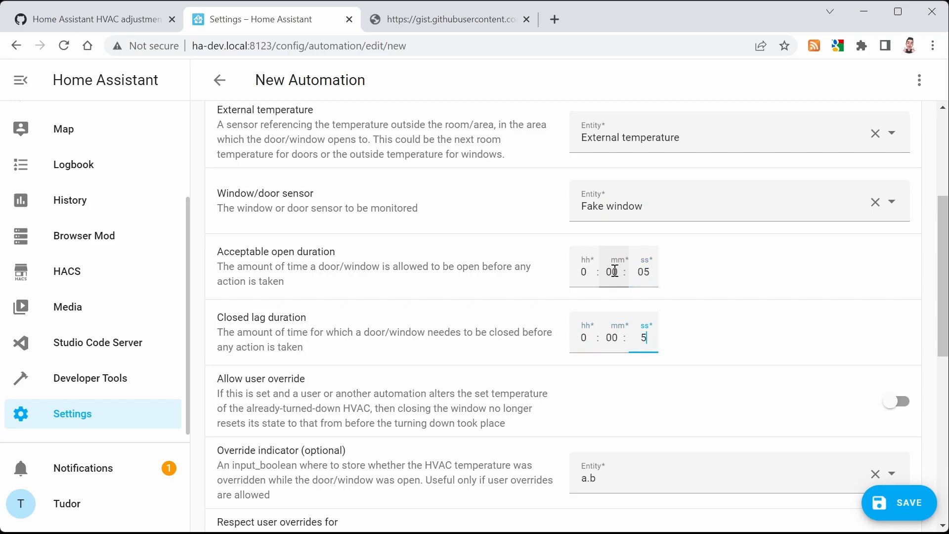
Enable Allow user override and set the override indicator to Smart Thermostat Example override
click(890, 410)
scroll(731, 307, down, 3)
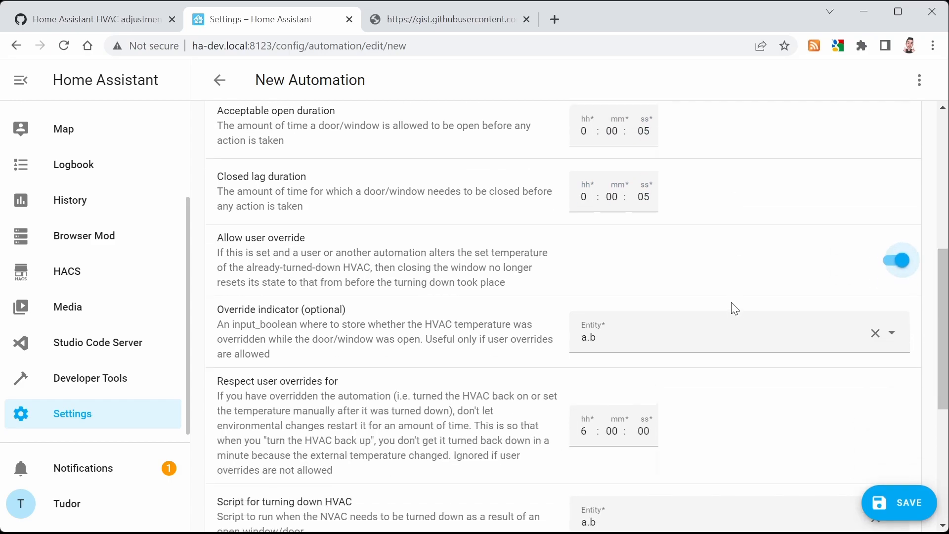
double_click(675, 330)
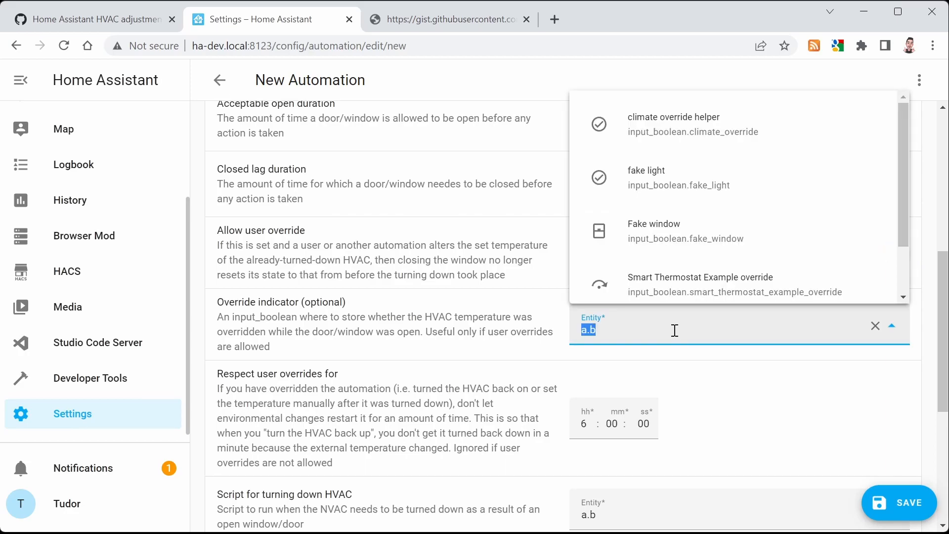
text(overr)
key(Down)
key(Down)
key(Return)
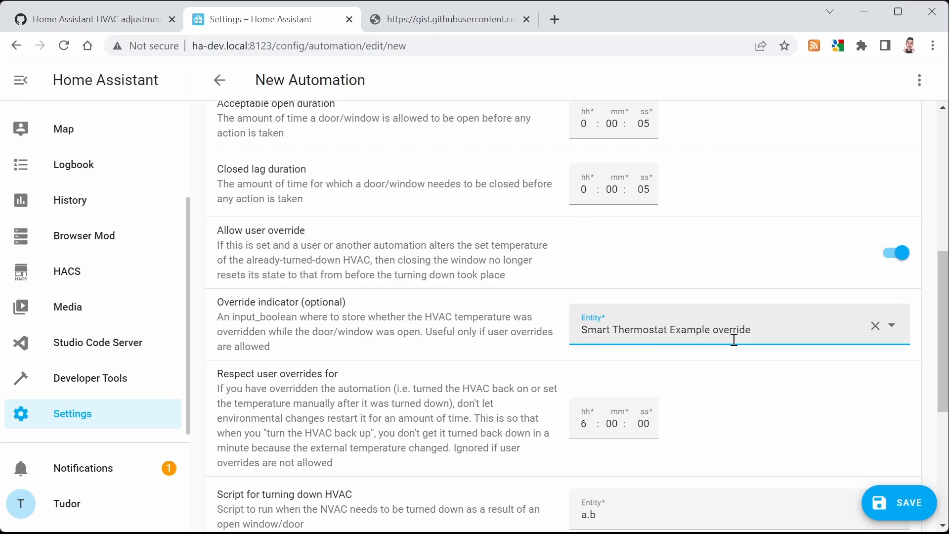
Assign HVACW - Turn down HVAC and HVACW - Turn HVAC back up as the turning-down and turning-back-up scripts
scroll(733, 354, down, 3)
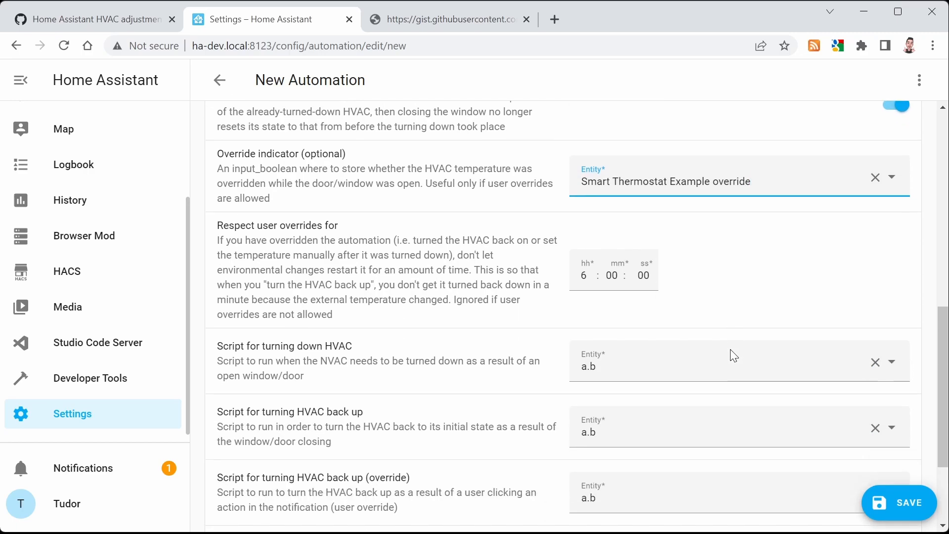
click(630, 368)
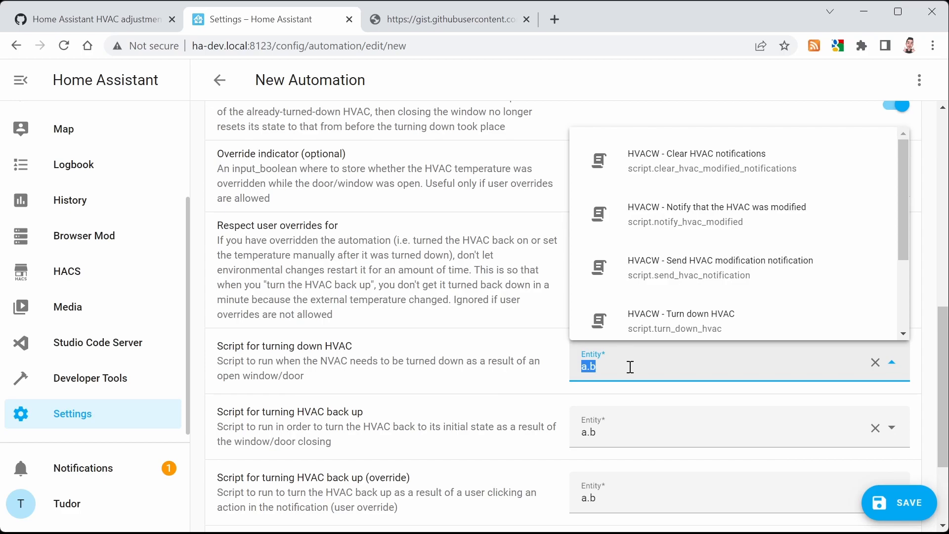
click(650, 331)
click(621, 426)
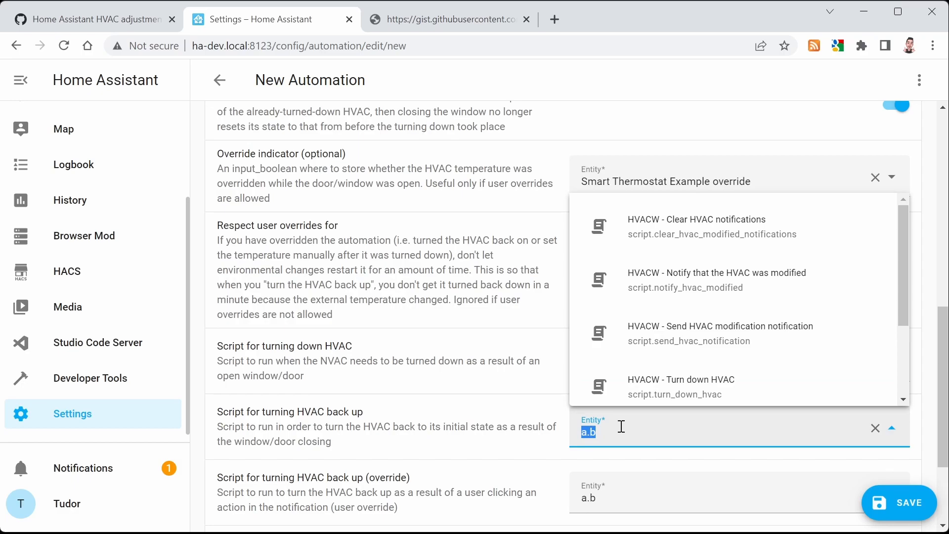
text(turn)
key(Up)
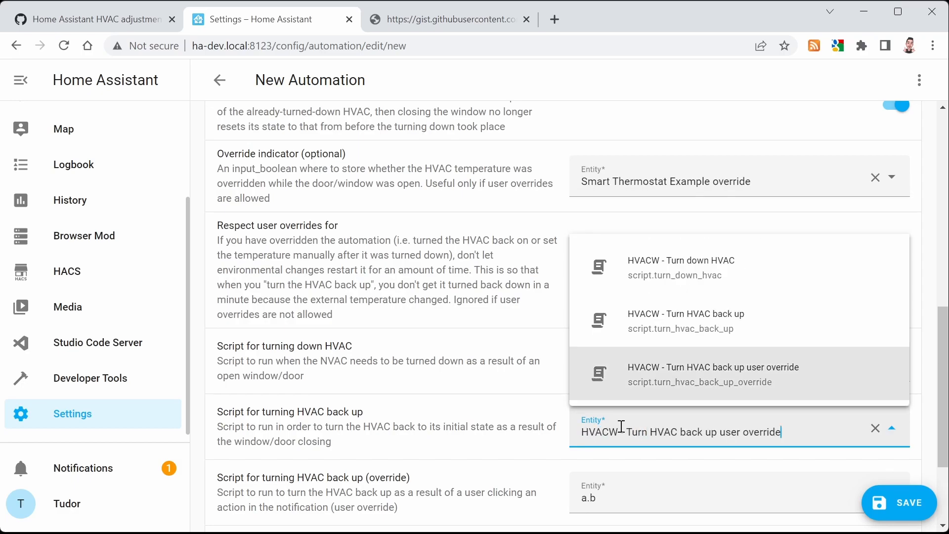
key(Up)
key(Return)
Set the override back-up script to HVACW - Turn HVAC back up user override
scroll(618, 424, down, 3)
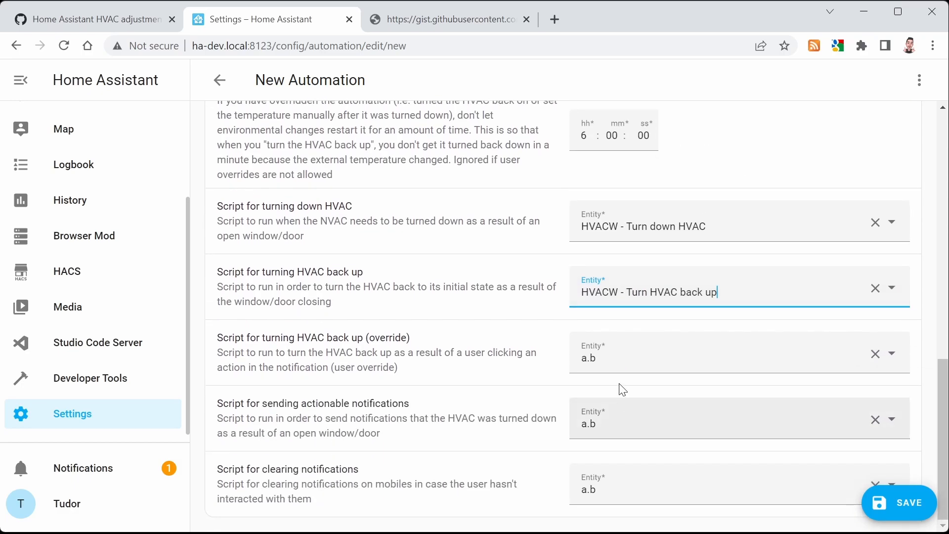
click(656, 362)
text(ove)
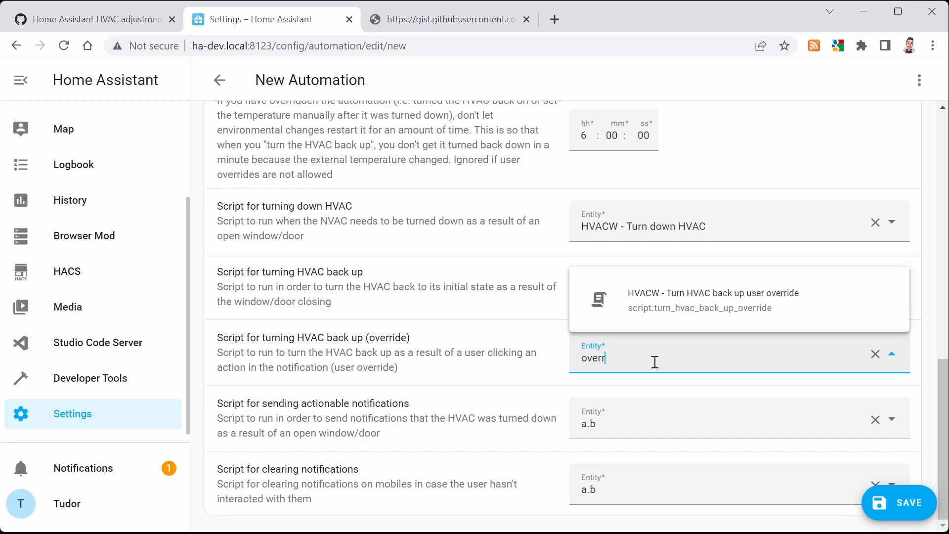
text(r)
key(Return)
Set the actionable notifications script to HVACW - Notify that the HVAC was modified
click(652, 410)
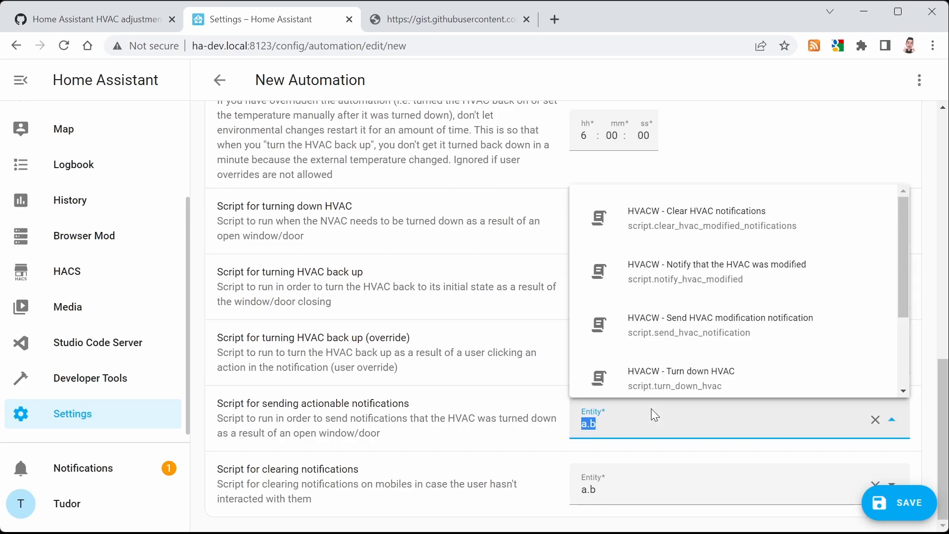
text(no)
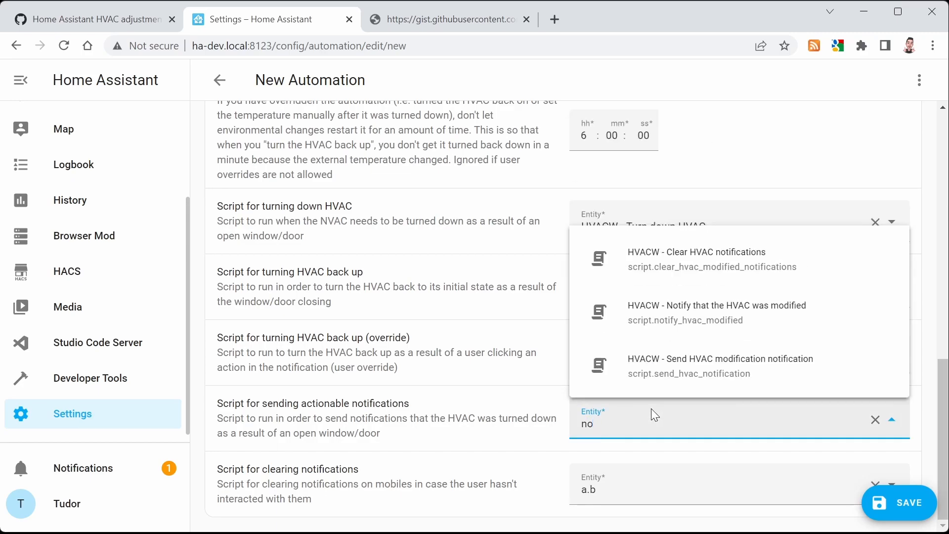
key(Down)
key(Down)
key(Down)
key(Up)
key(Return)
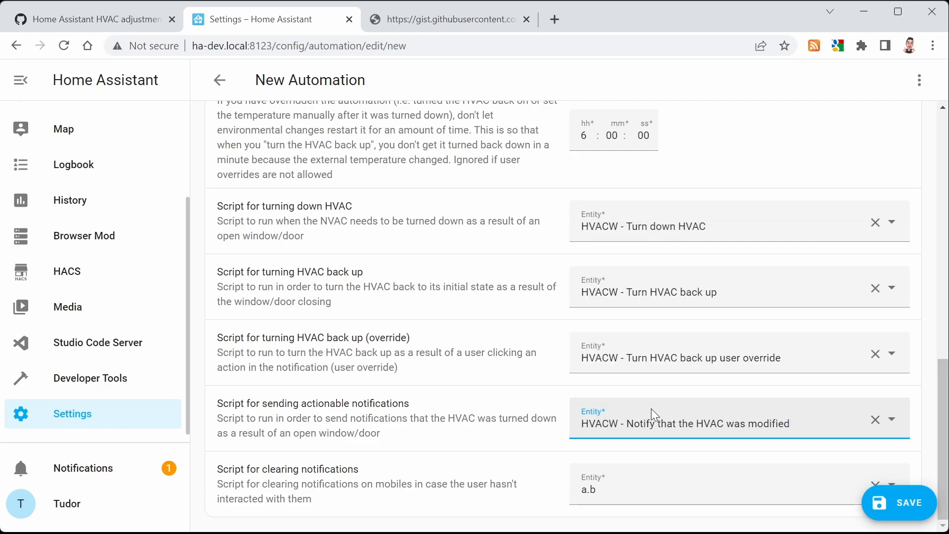
Set the clearing notifications script to HVACW - Clear HVAC notifications
double_click(598, 488)
text(clear)
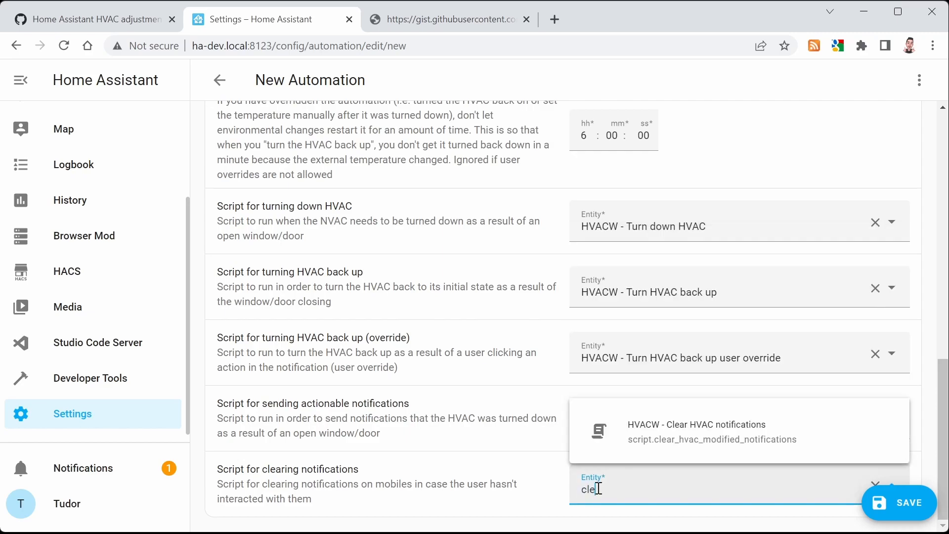
key(Down)
key(Return)
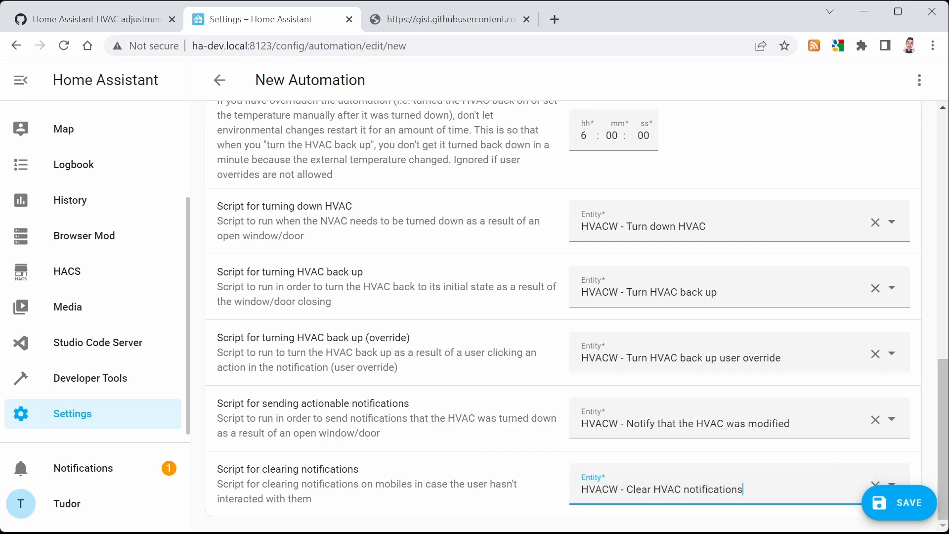
Save the automation named 'Climate control - Turn down on open window'
click(885, 502)
triple_click(460, 256)
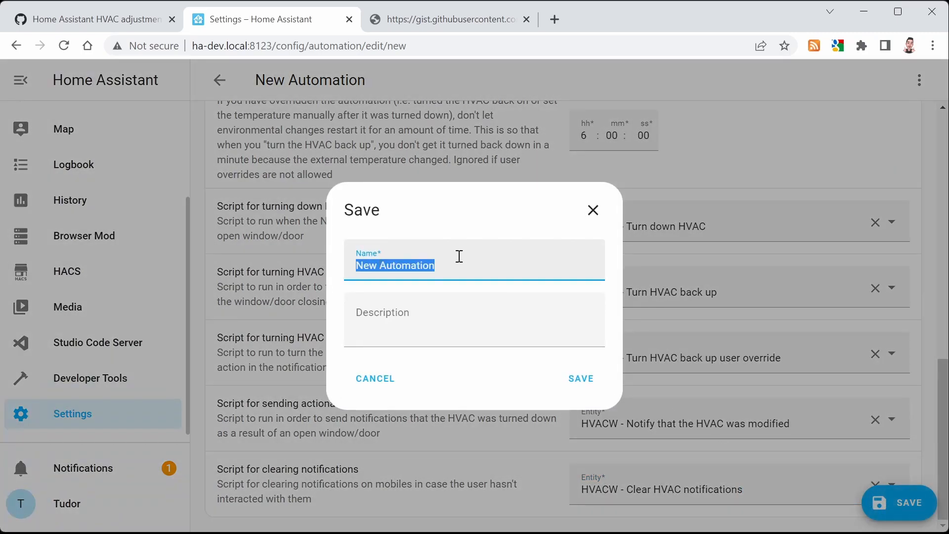
text(Climate contro)
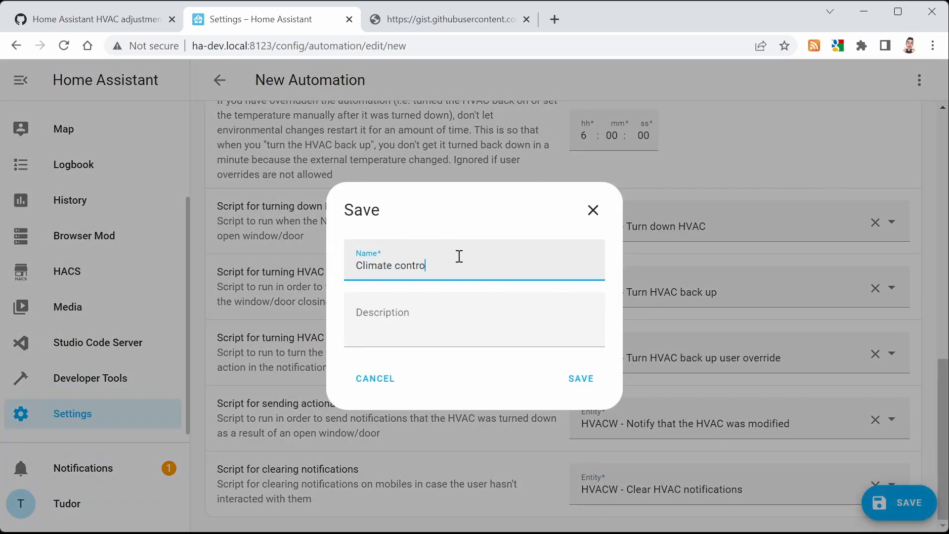
text(l - Turn down on open window)
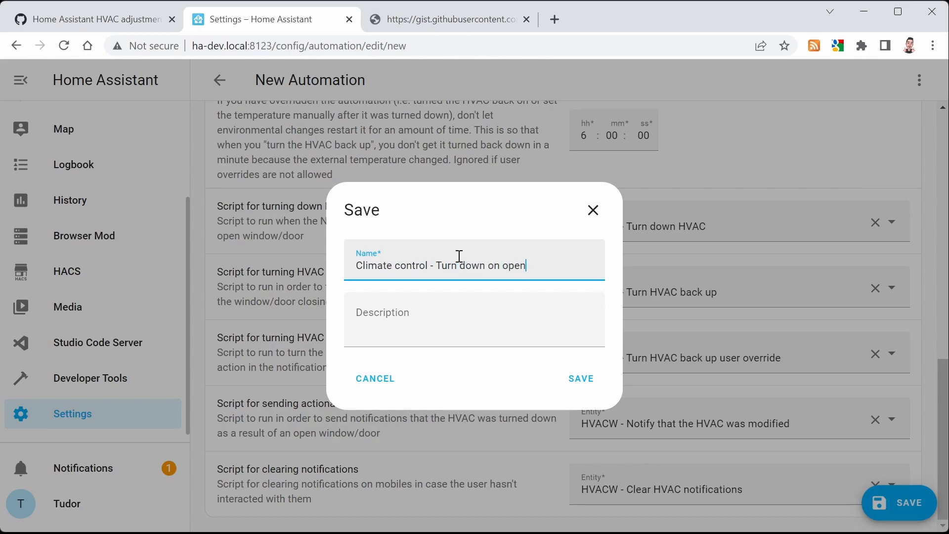
click(570, 381)
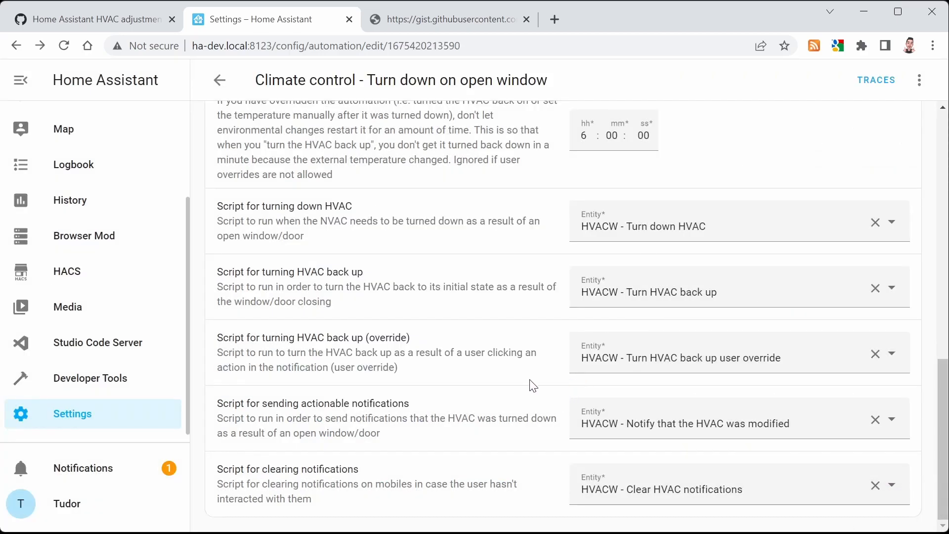
Open hvac_scripts.yaml in Studio Code Server and review the script sections marked for modification
click(101, 342)
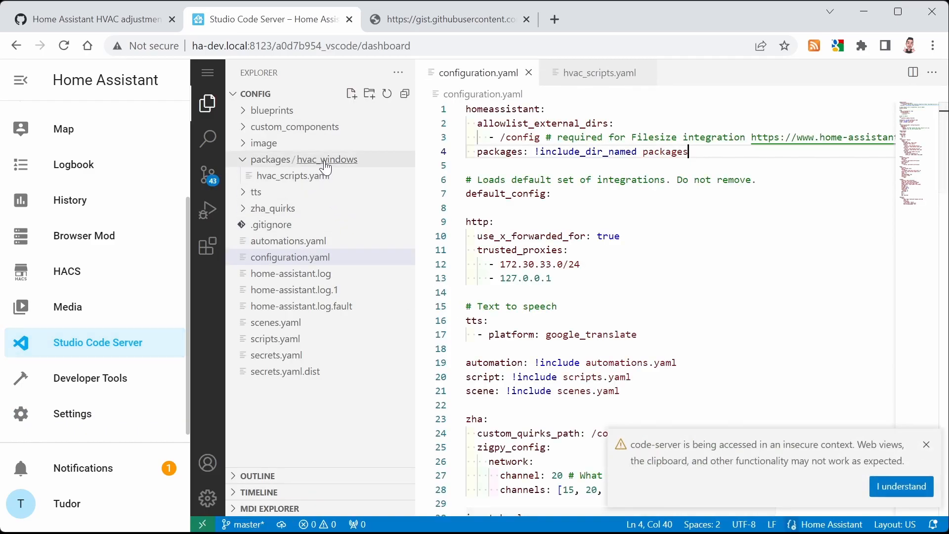
click(294, 175)
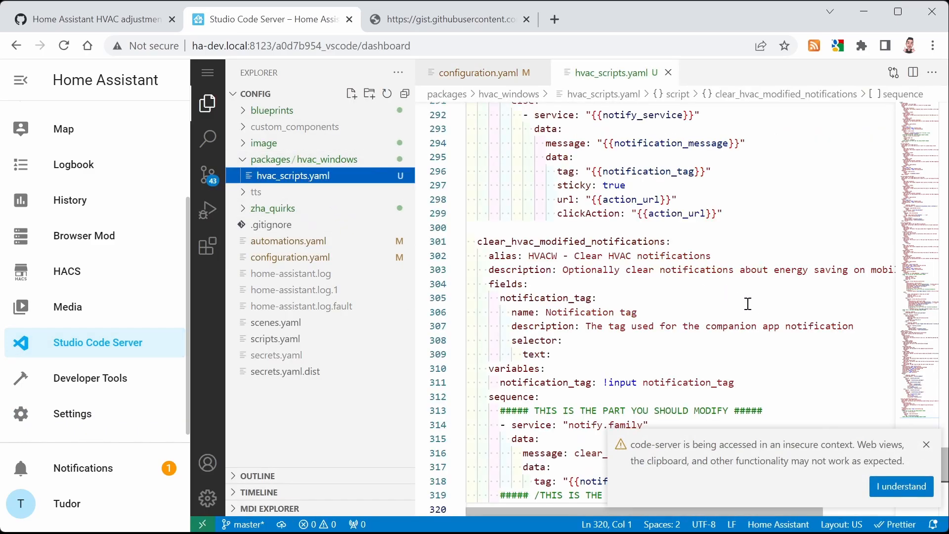
click(900, 487)
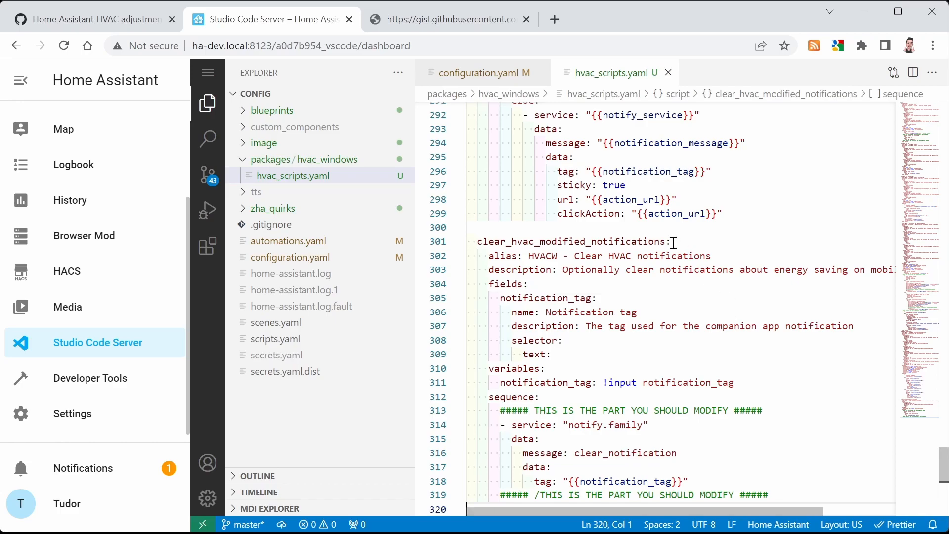
scroll(674, 241, up, 20)
scroll(674, 241, up, 15)
scroll(673, 241, down, 8)
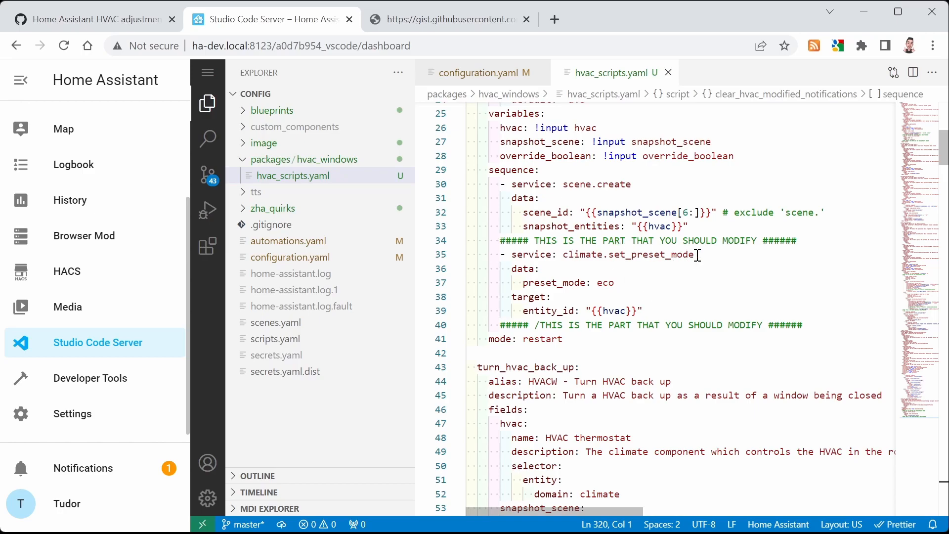
scroll(665, 286, down, 20)
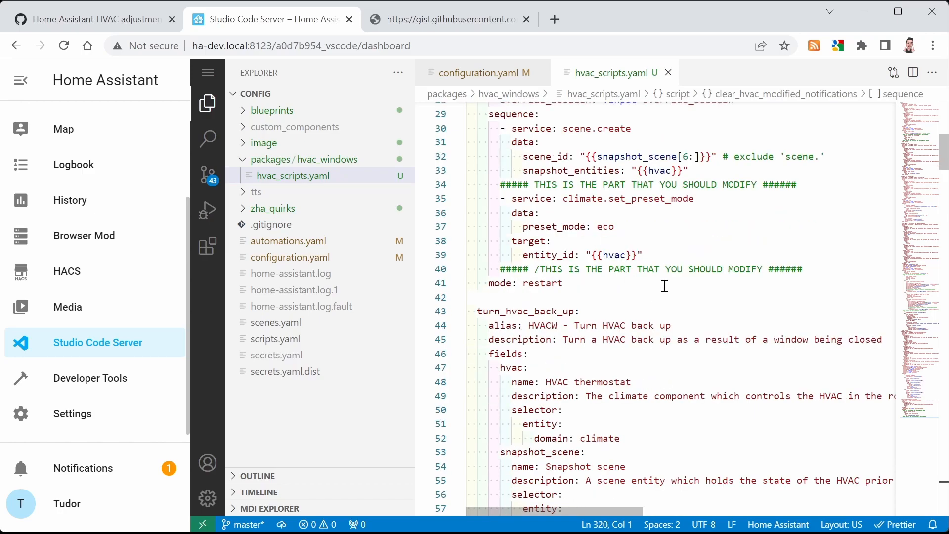
scroll(666, 286, down, 20)
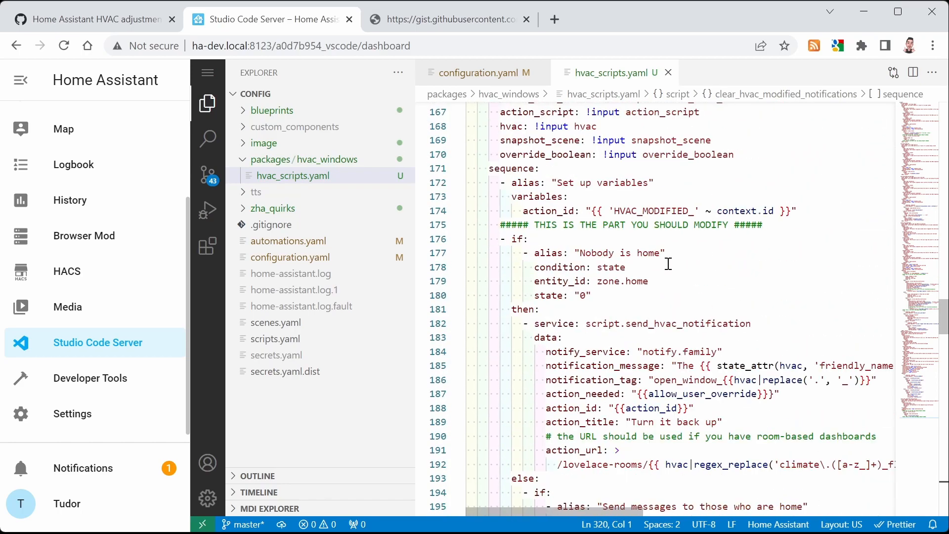
scroll(700, 268, up, 15)
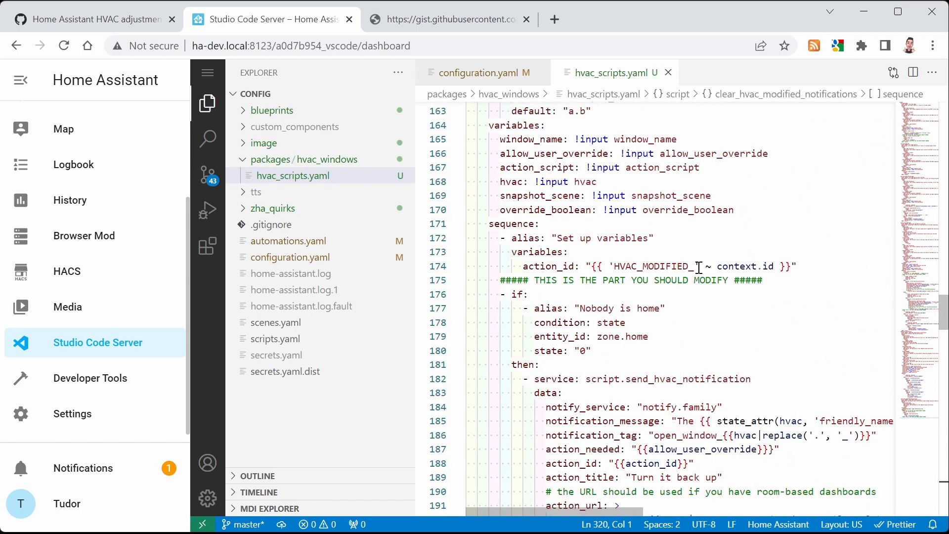
scroll(701, 268, up, 2)
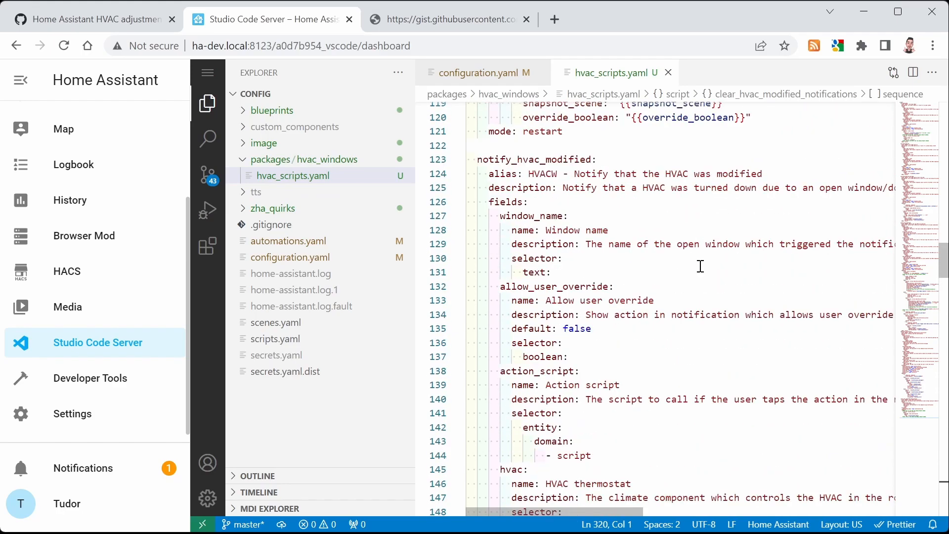
Scroll through the notify and clear-notification scripts in hvac_scripts.yaml to review the sections to modify
scroll(685, 331, down, 17)
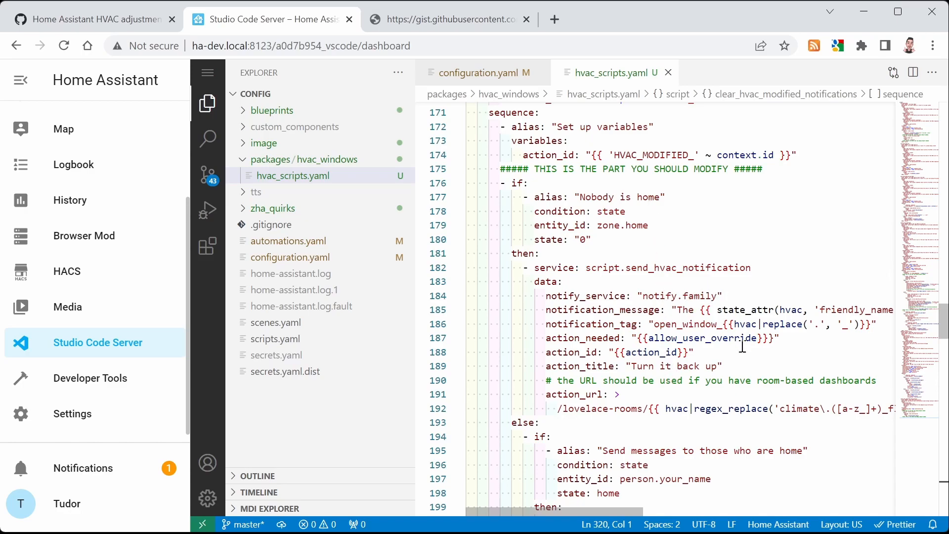
scroll(658, 440, down, 13)
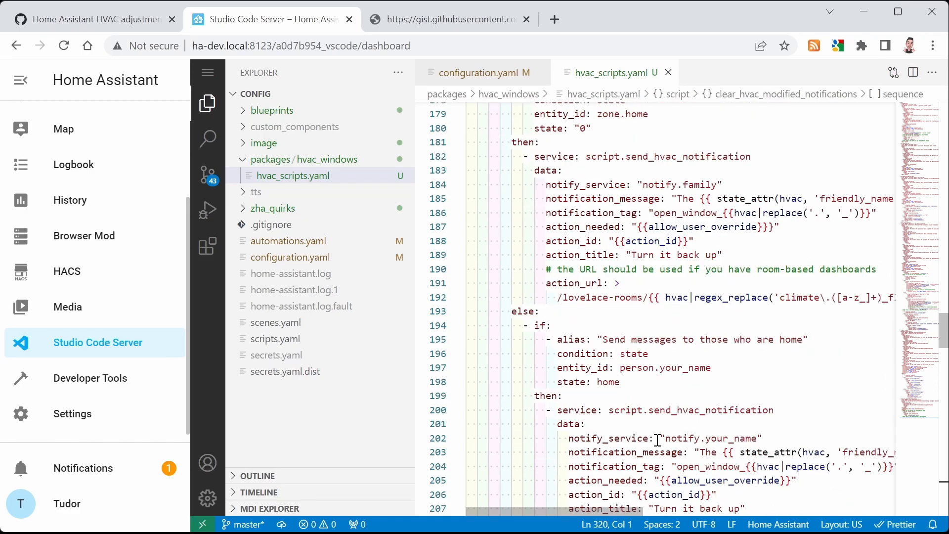
scroll(658, 441, down, 20)
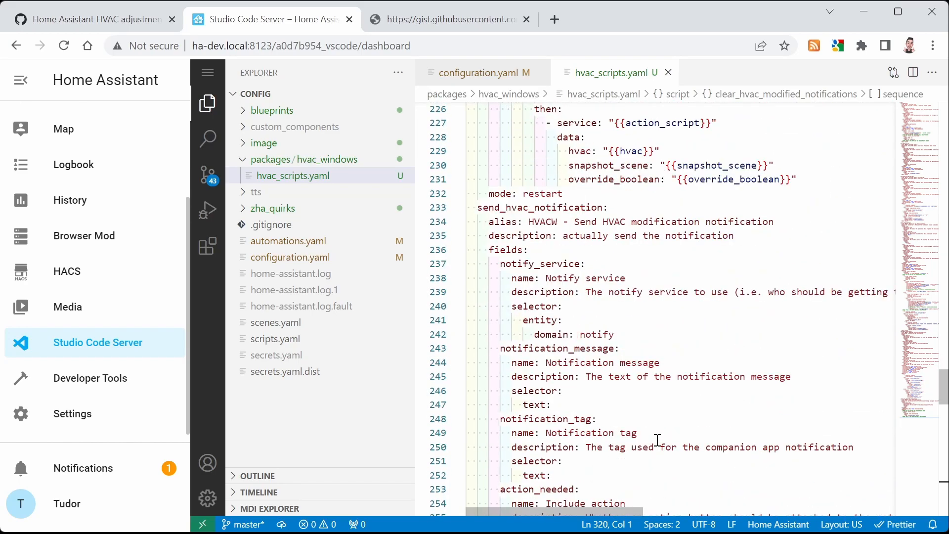
scroll(658, 440, down, 4)
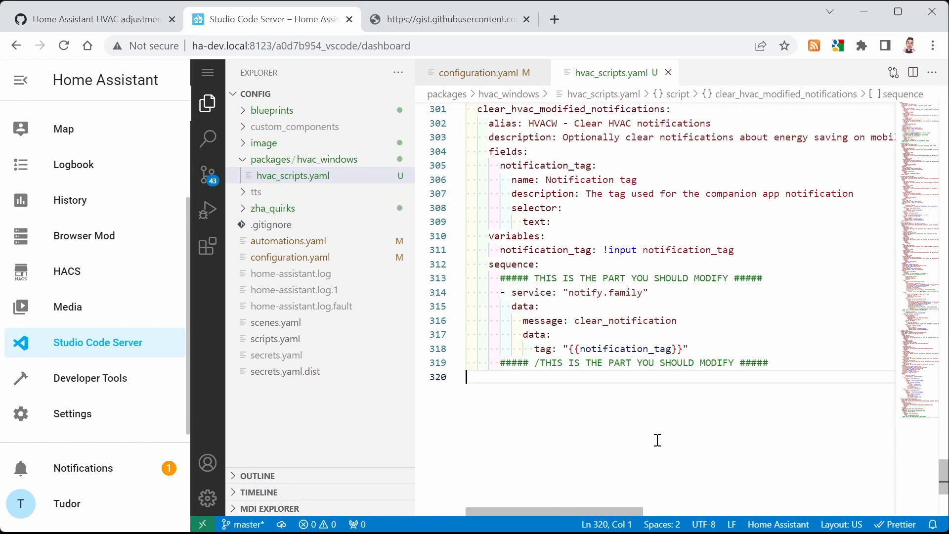
scroll(650, 328, up, 1)
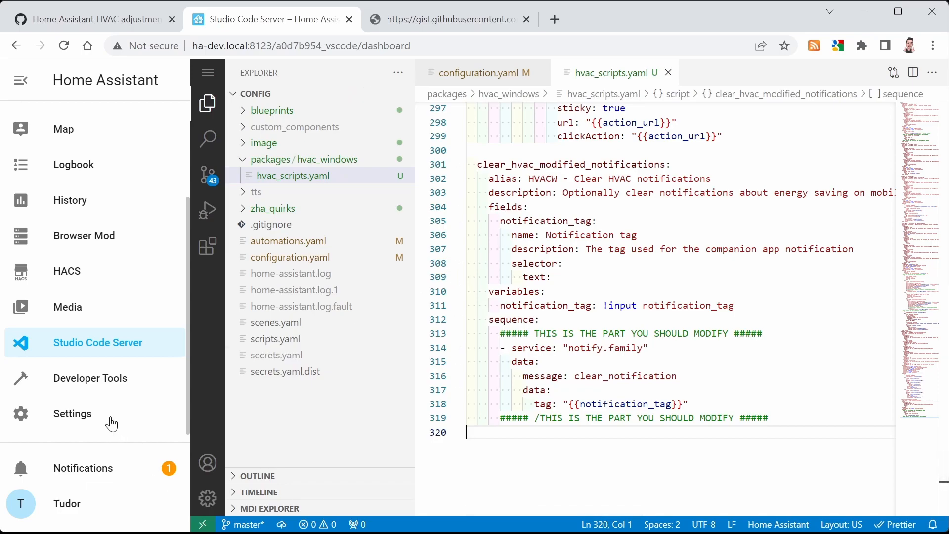
Open the Test thermostat dashboard, raise the inside temperature to 24 °C and nudge the exterior temperature slightly up
scroll(111, 292, up, 5)
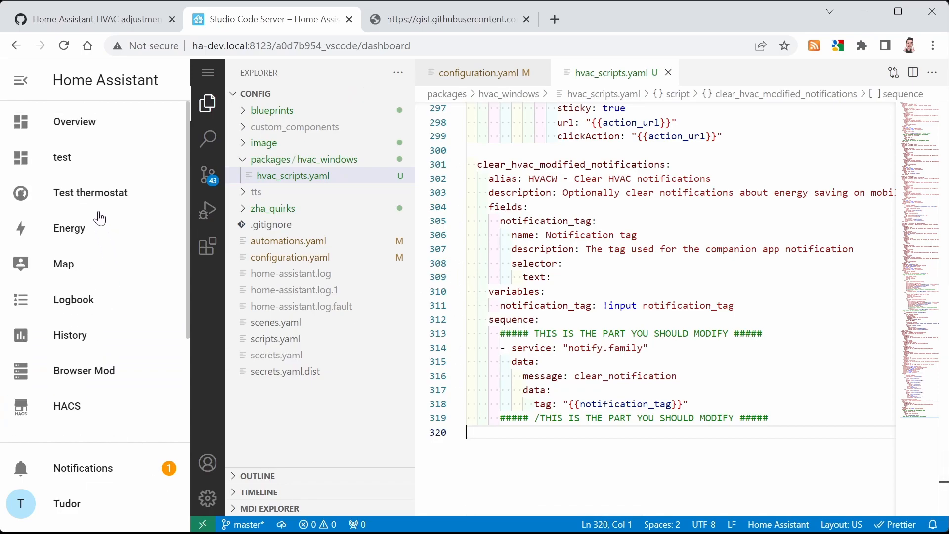
click(96, 198)
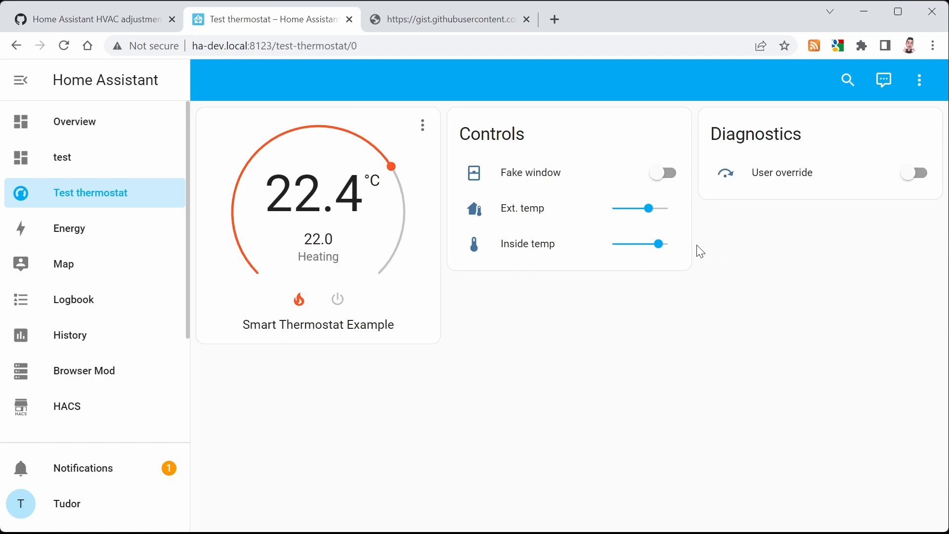
drag(663, 248, 669, 253)
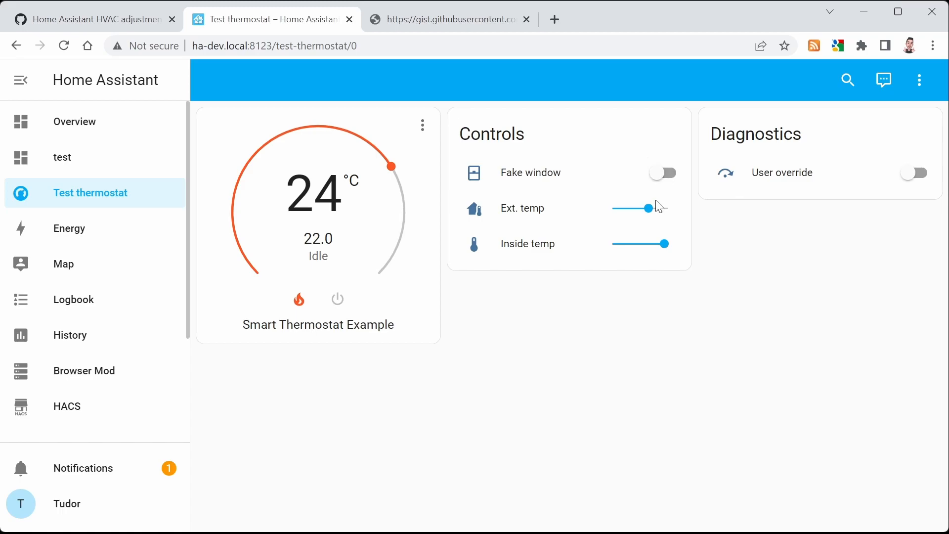
drag(649, 213, 656, 214)
Switch the fake window on and lower the exterior temperature slider to trigger the automation
click(660, 178)
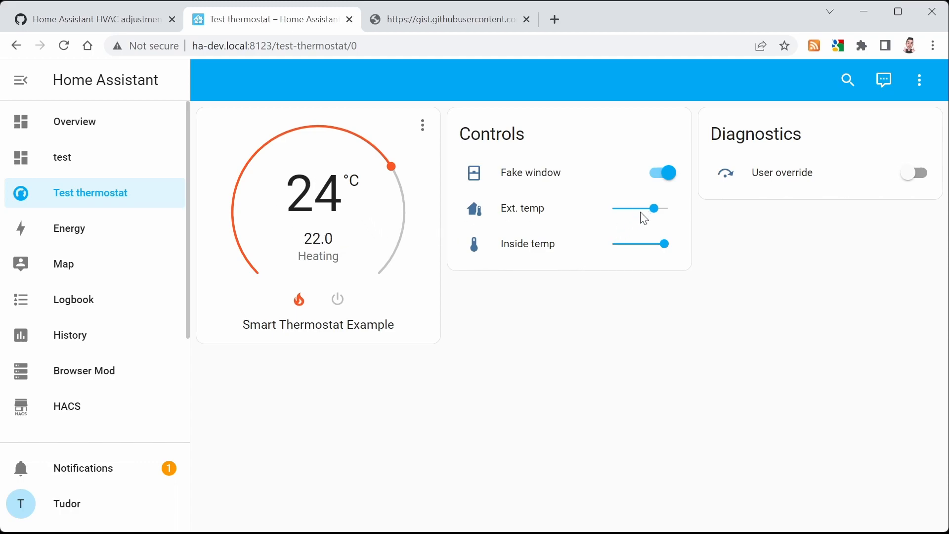
drag(654, 209, 642, 215)
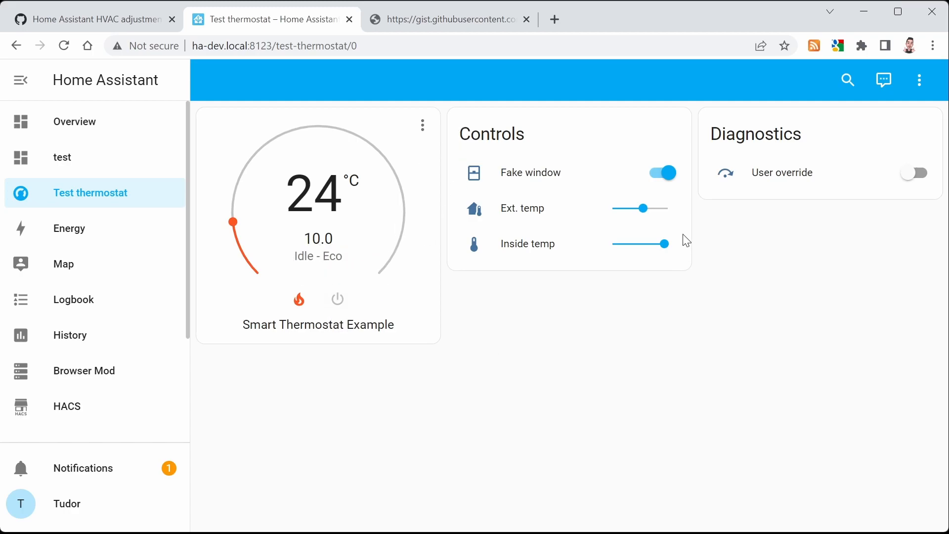
Switch the fake window off and dismiss the New devices discovered notification
click(669, 178)
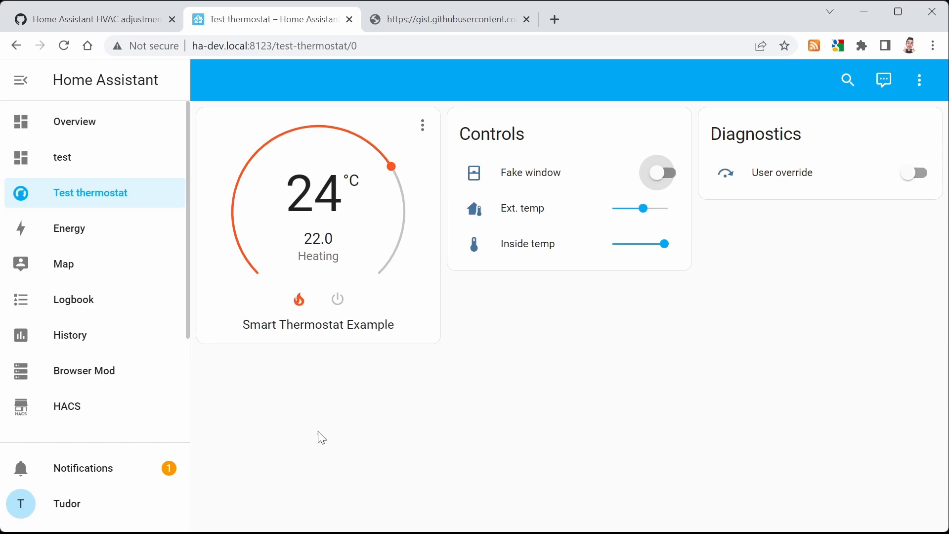
click(136, 468)
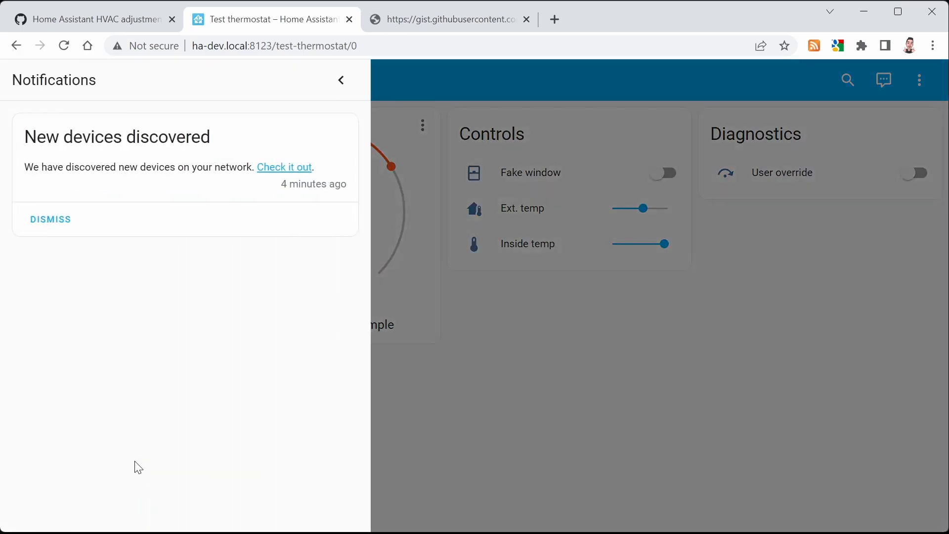
click(51, 219)
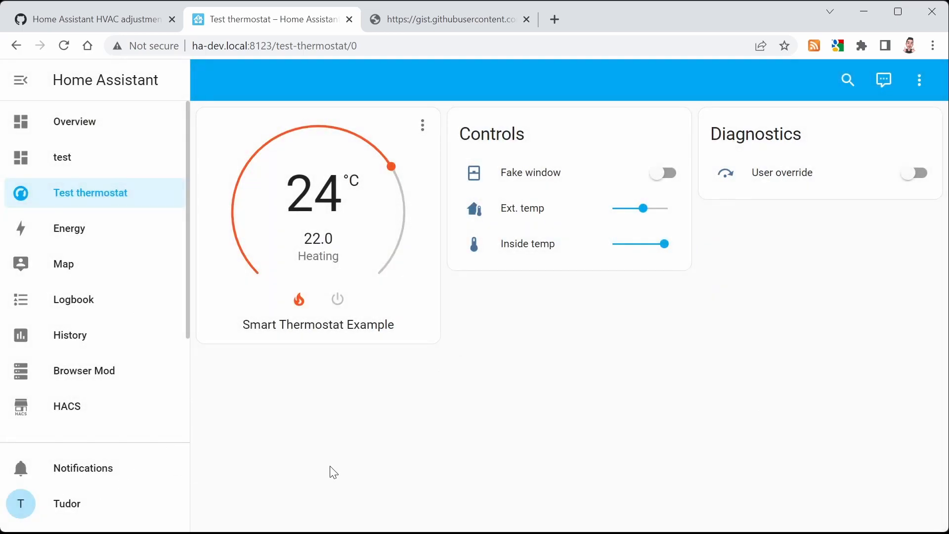